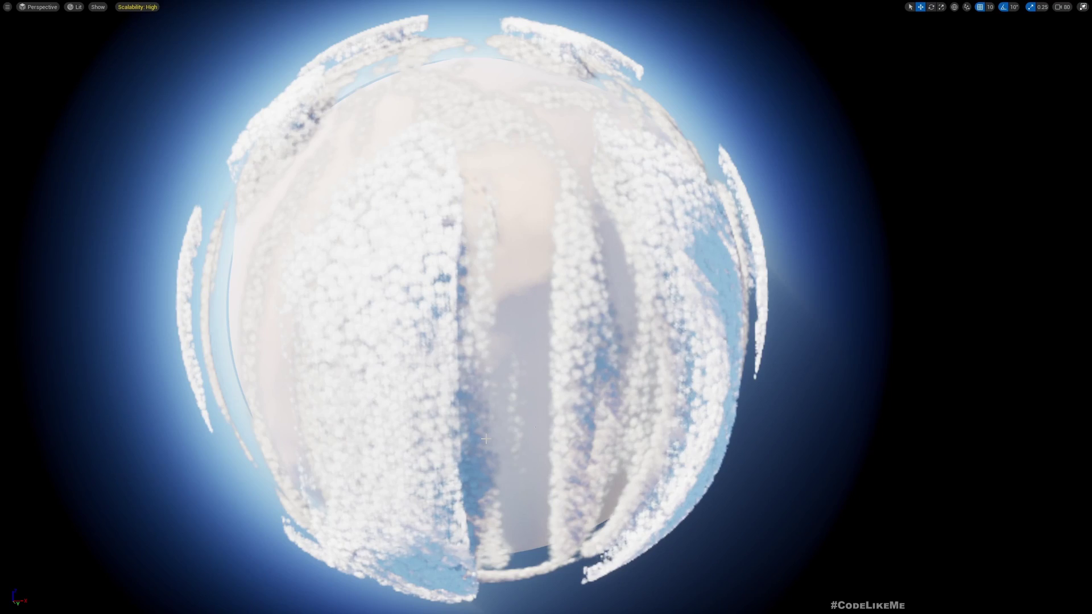
Fly the viewport camera from space to the planet's desert surface and back to examine terrain, clouds and atmosphere
key("w")
right_click_drag(563, 450, 603, 408)
key("w")
key("w")
key("w")
key("w")
key("w")
key("w")
key("w")
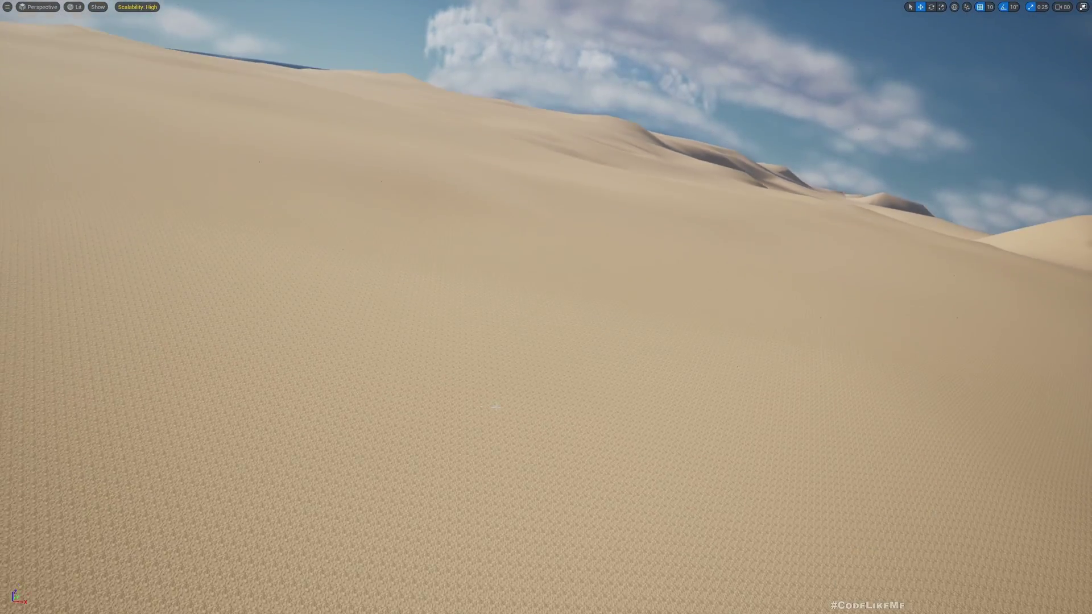
right_click_drag(512, 404, 632, 341)
key("w")
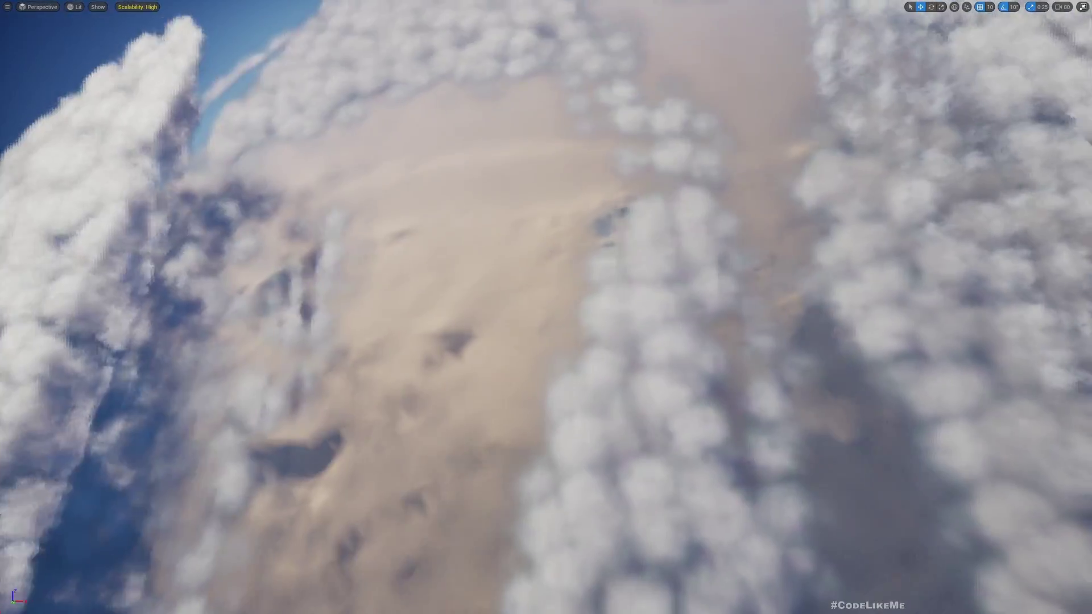
Leave the full-screen viewport, go to BP_ThirdPersonCharacter and play-test the character standing on the planet surface
key("F11")
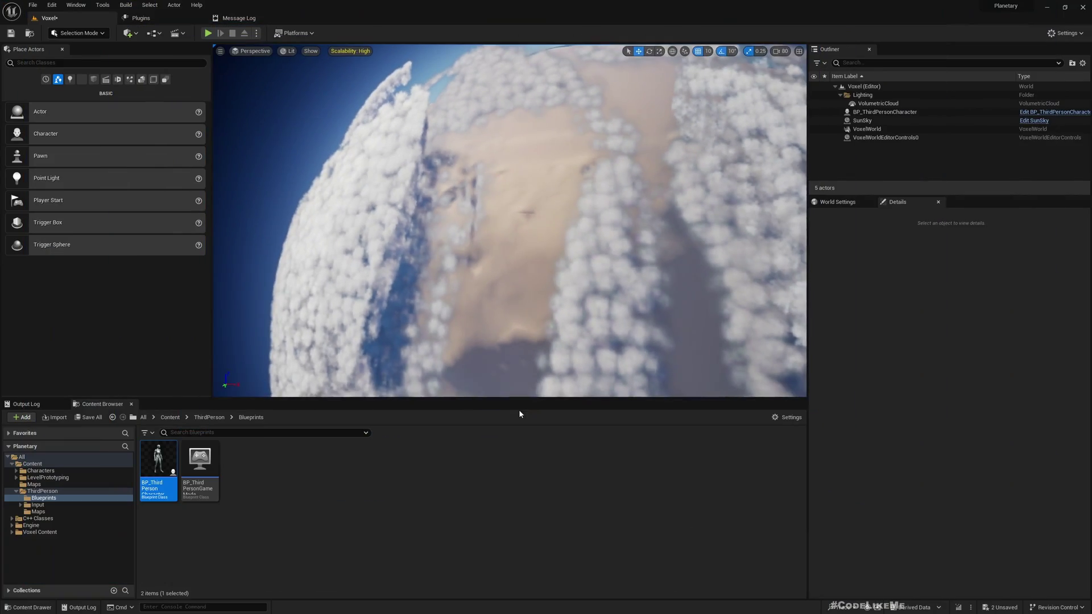
left_click(882, 112)
right_click_drag(510, 221, 469, 220)
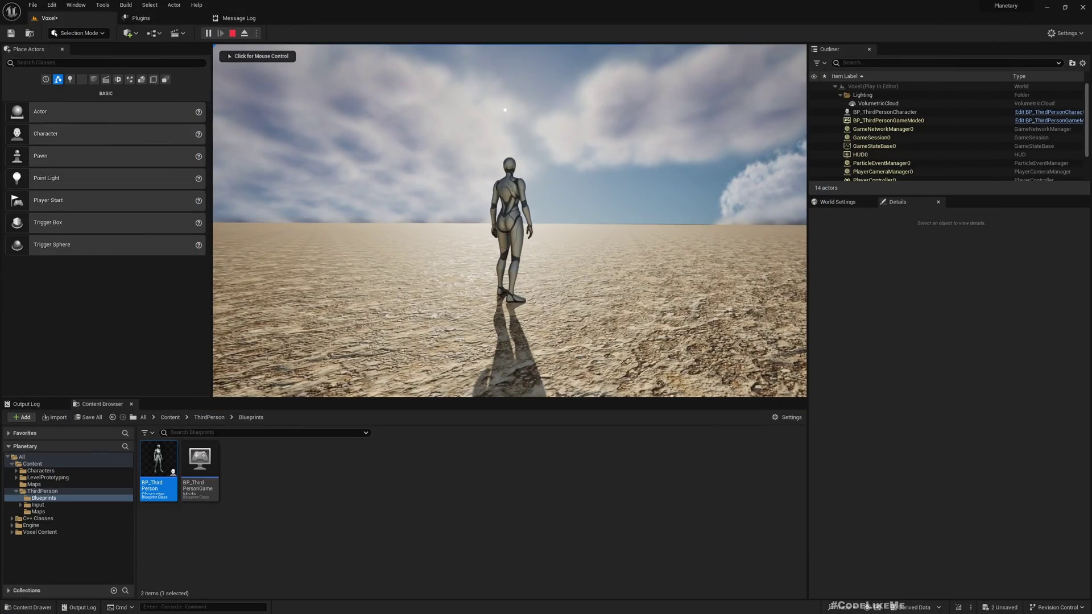
key("Escape")
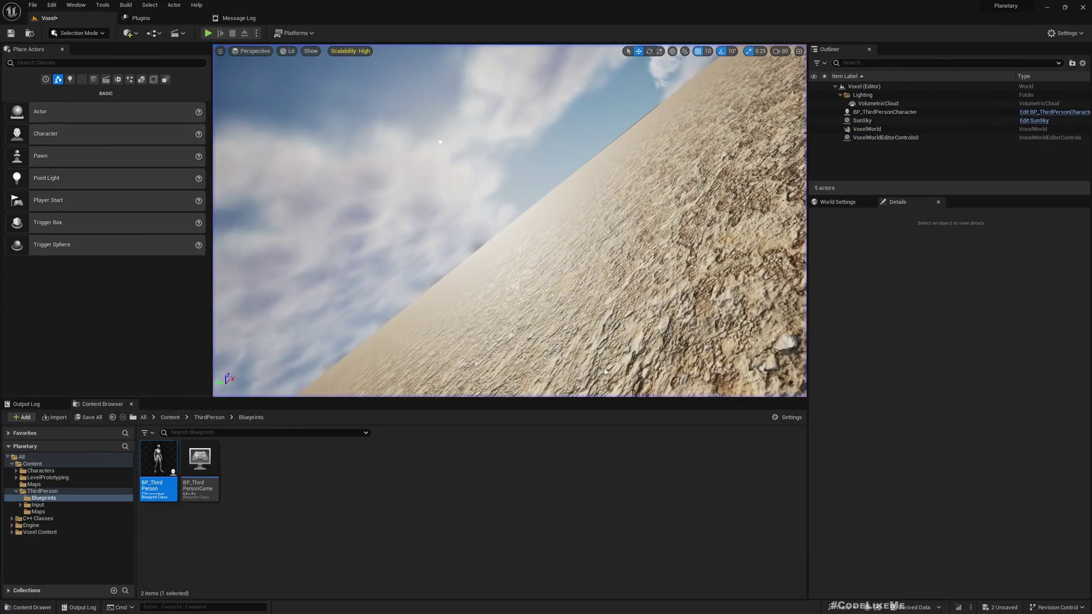
Fly away from the surface into space and examine the whole planet with its cloud layer and atmosphere in full screen
key("w")
right_click_drag(439, 142, 540, 149)
key("s")
right_click_drag(509, 220, 509, 221)
key("F11")
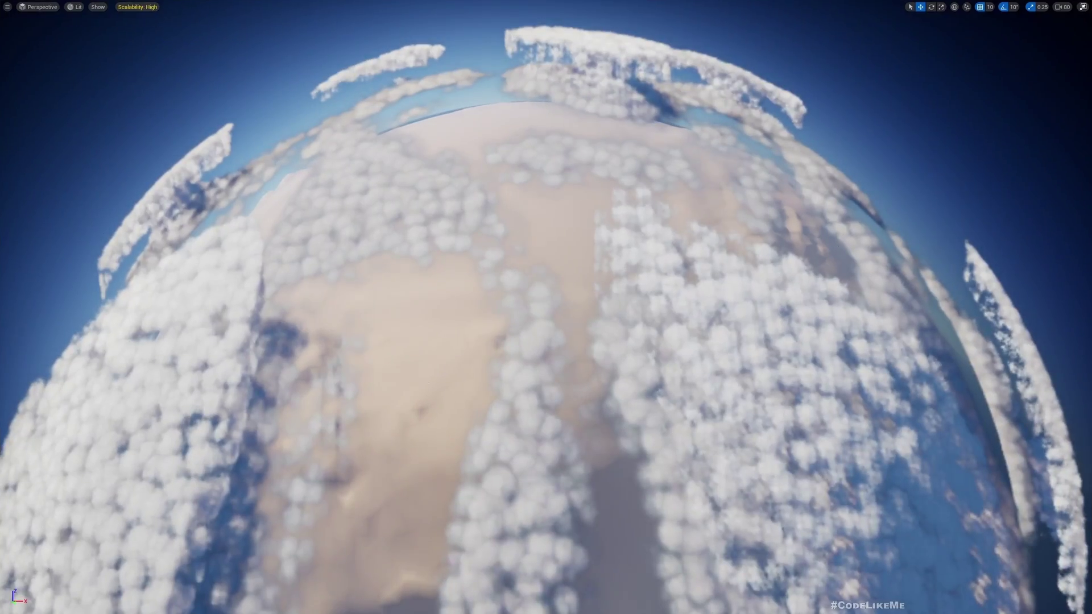
key("s")
right_click_drag(546, 307, 501, 312)
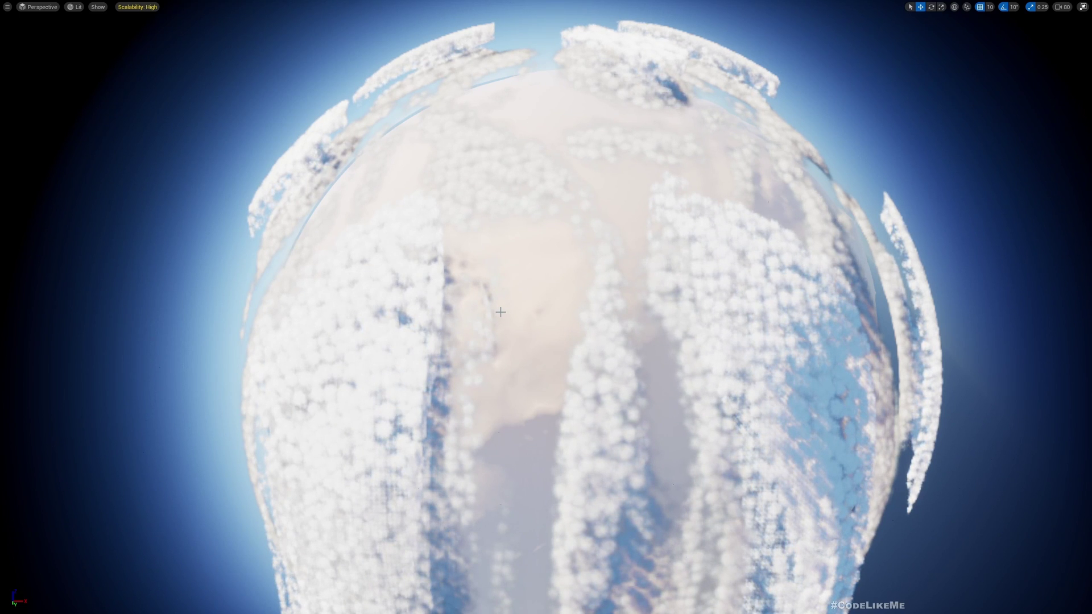
mouse_move(500, 312)
right_mouse_down()
mouse_move(515, 381)
mouse_move(502, 367)
mouse_move(498, 317)
right_mouse_up()
key("s")
right_click_drag(520, 224, 534, 240)
key("F11")
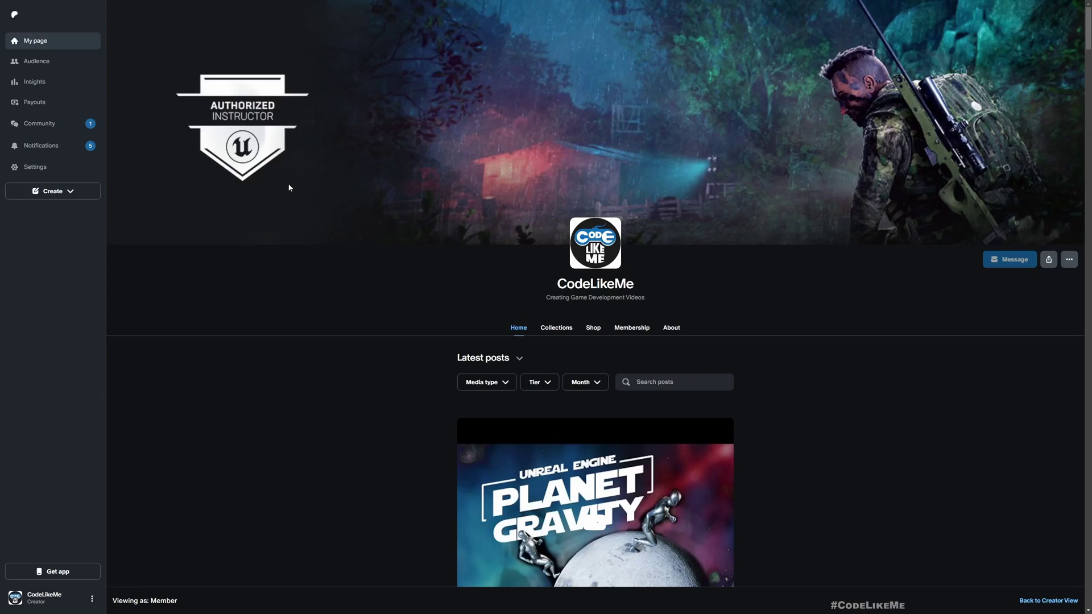
Switch to the CodeLikeMe Patreon page and browse through the latest project posts
scroll(339, 286, "down", 6)
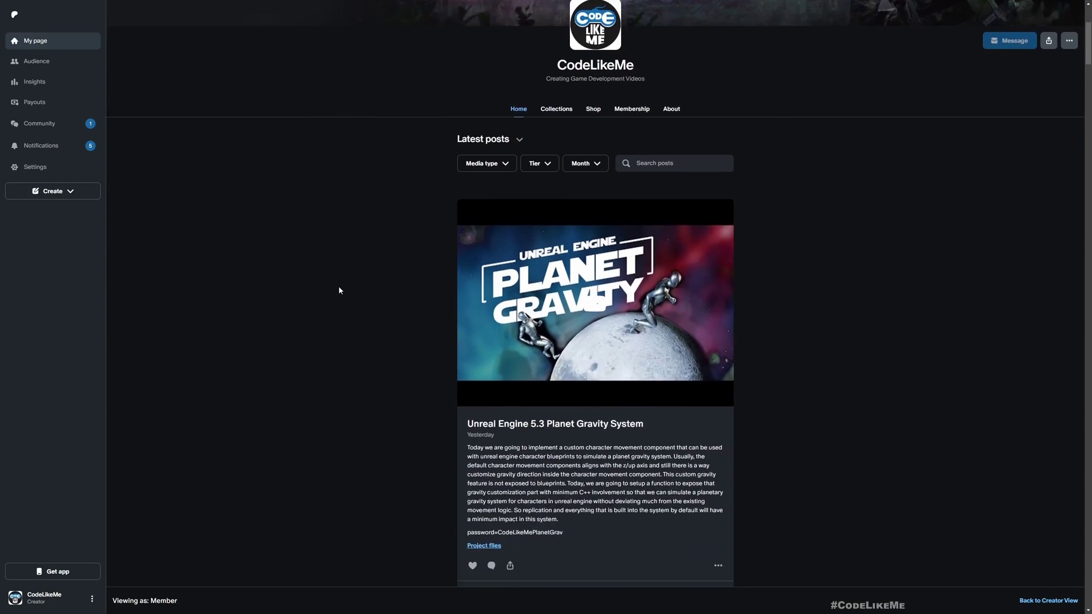
scroll(337, 284, "down", 7)
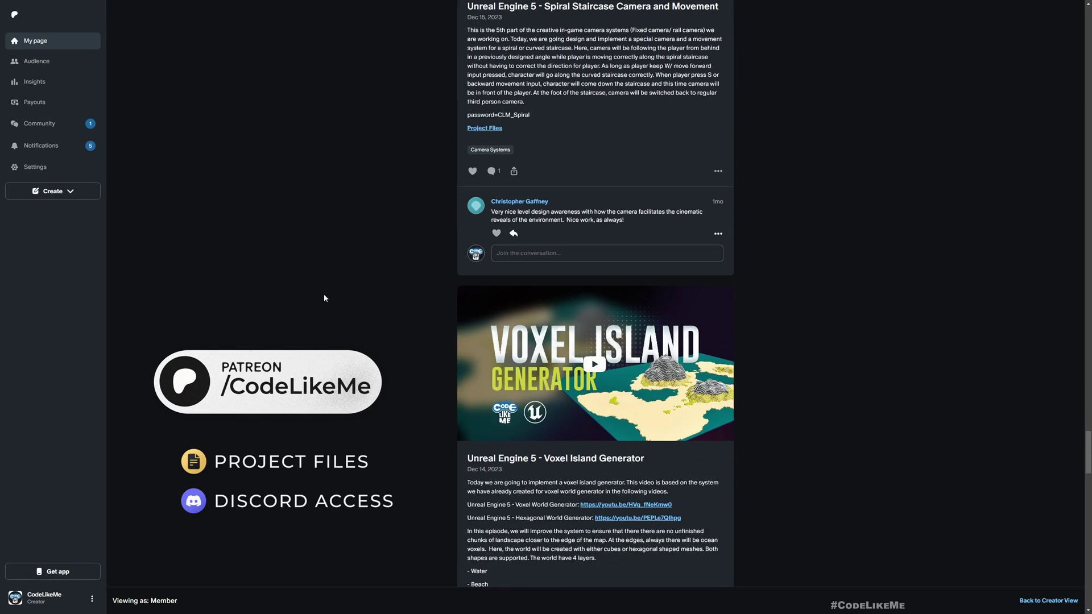
scroll(324, 299, "down", 20)
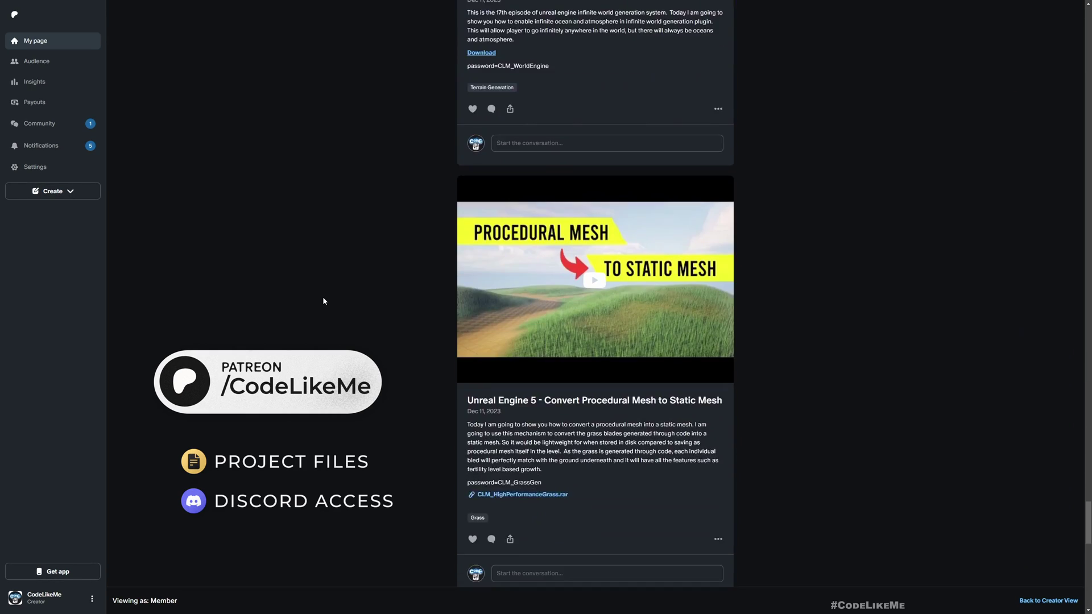
scroll(323, 301, "down", 9)
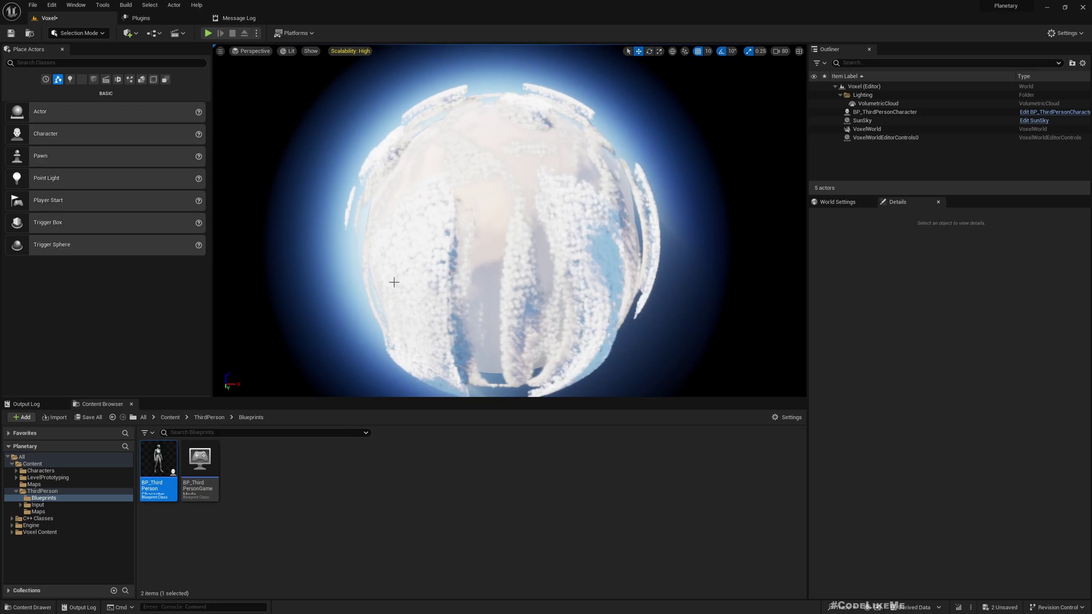
Examine the voxel planet against the default sky, horizon and clouds, including the SM_SkySphere actor
key("F11")
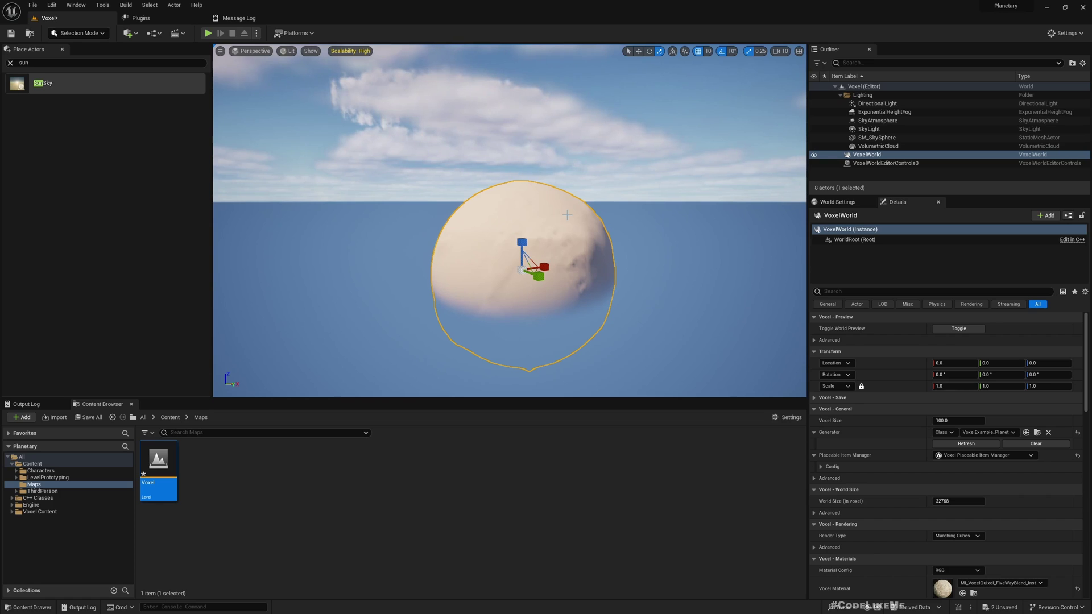
right_click_drag(615, 171, 614, 169)
left_click(424, 159)
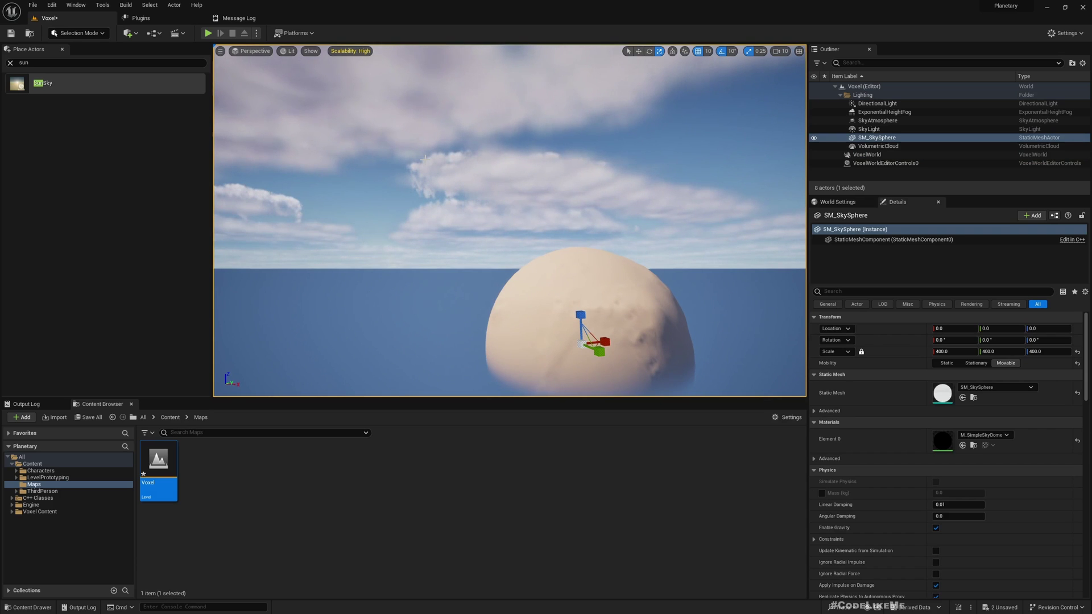
right_click_drag(425, 160, 456, 187)
right_click_drag(637, 211, 635, 229)
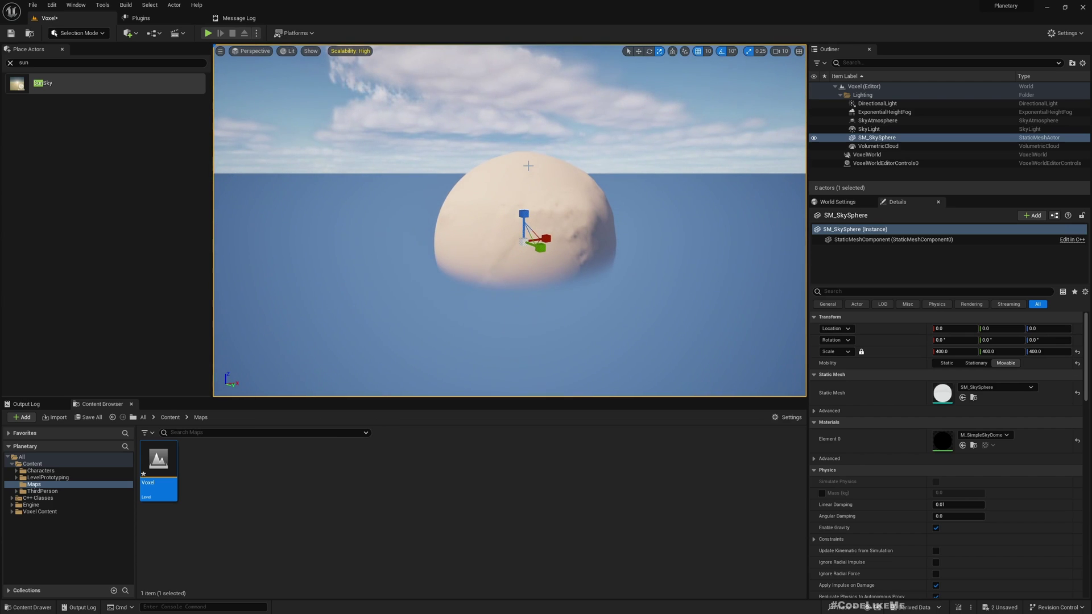
mouse_move(528, 166)
right_mouse_down()
mouse_move(538, 171)
mouse_move(518, 157)
mouse_move(523, 147)
right_mouse_up()
mouse_move(561, 217)
right_mouse_down()
mouse_move(708, 219)
mouse_move(545, 222)
right_mouse_up()
mouse_move(667, 203)
right_mouse_down()
mouse_move(591, 202)
mouse_move(667, 203)
right_mouse_up()
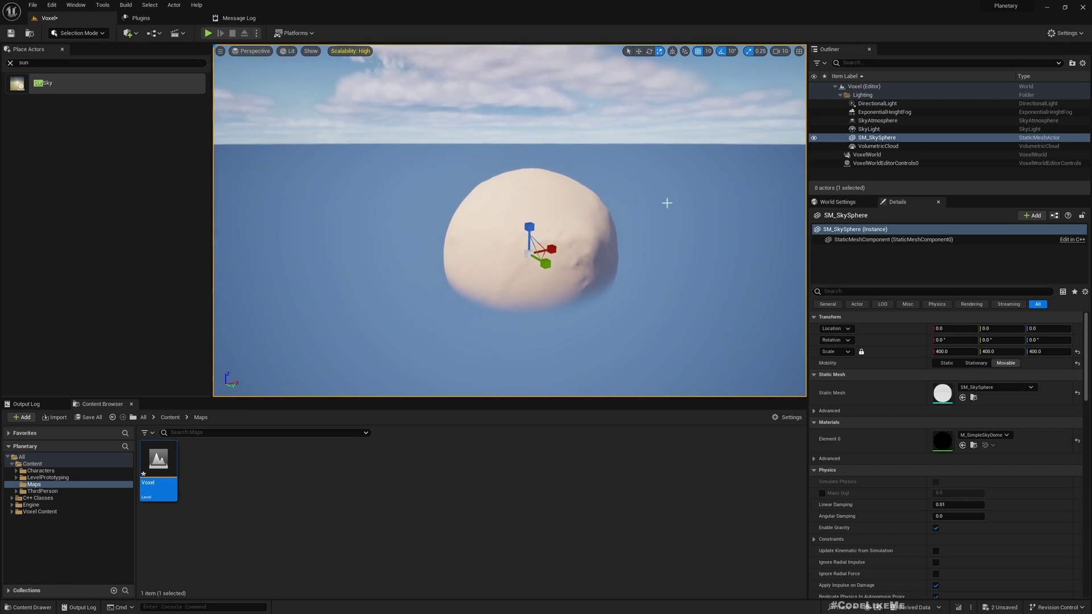
Delete the DirectionalLight, ExponentialHeightFog, SkyAtmosphere, SkyLight and SM_SkySphere actors, keeping only VolumetricCloud in the Lighting folder
left_click(873, 146)
left_click(881, 104)
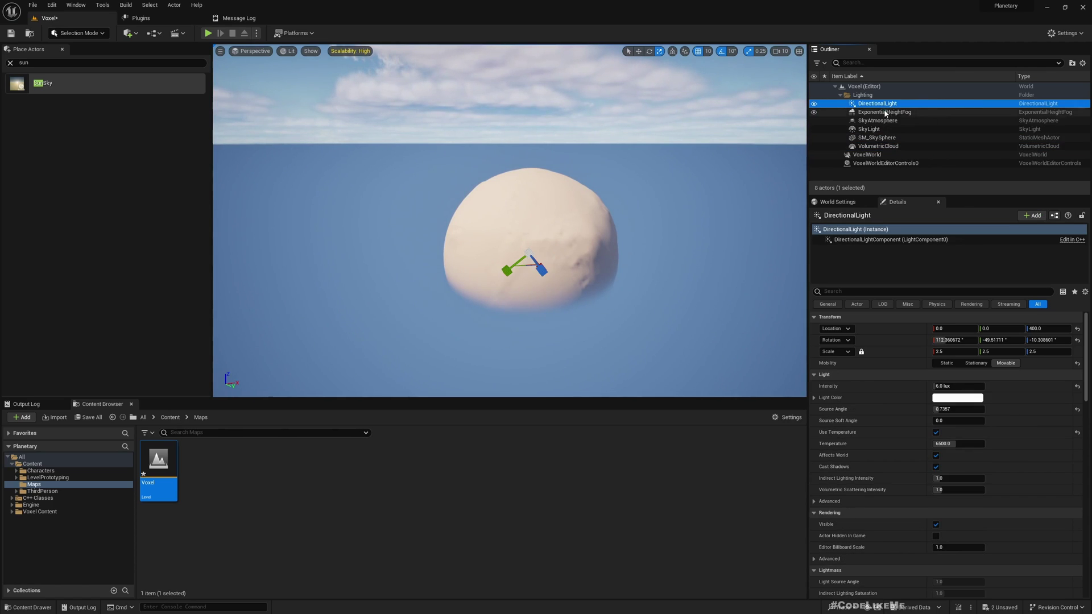
left_click(885, 113, "ctrl")
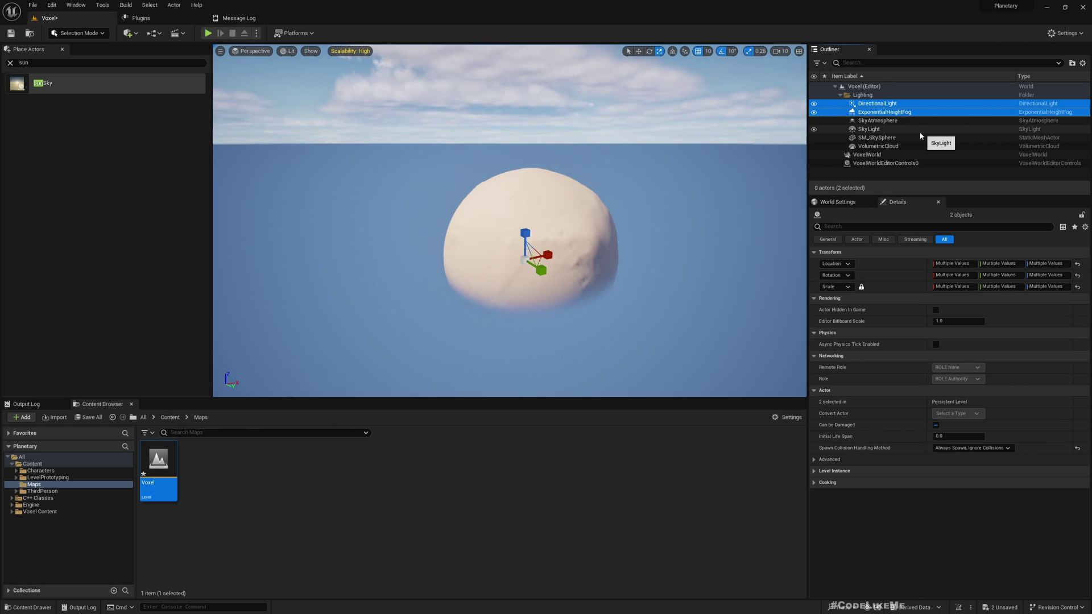
left_click(878, 121, "ctrl")
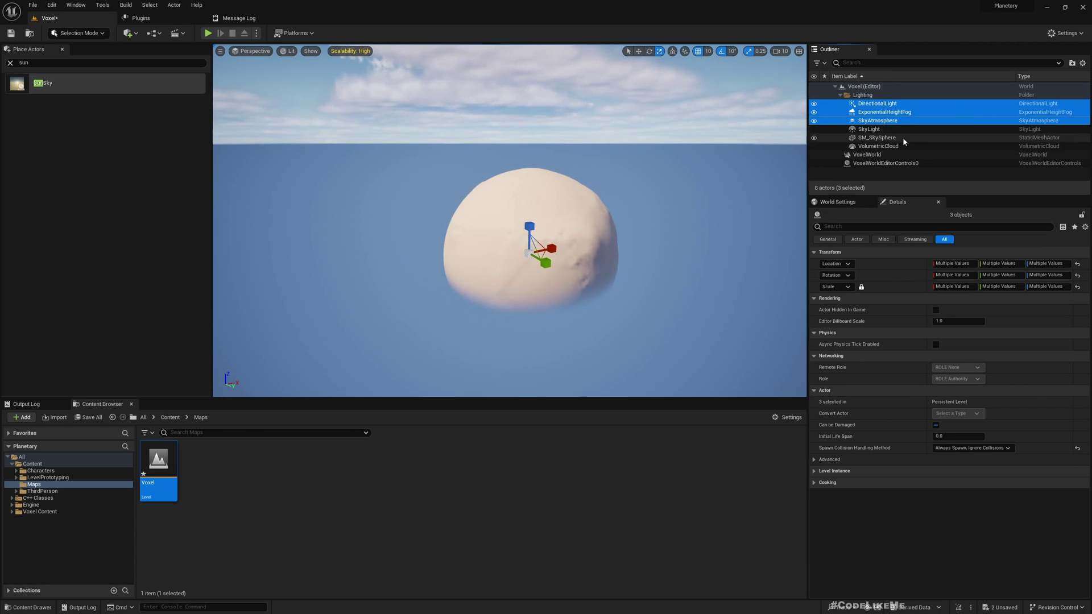
left_click(876, 139, "ctrl")
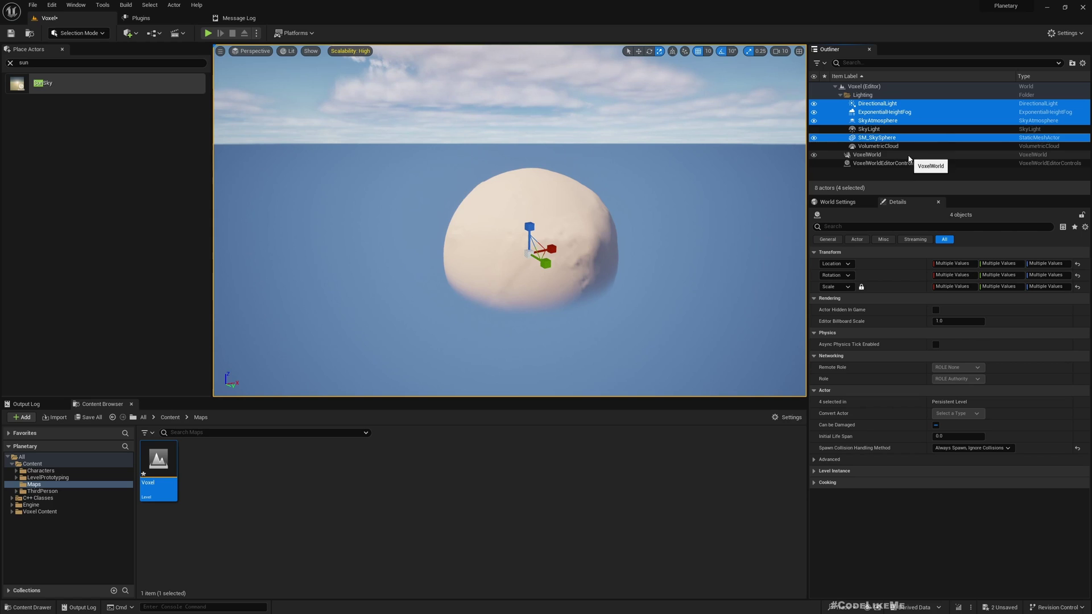
left_click(870, 130, "ctrl")
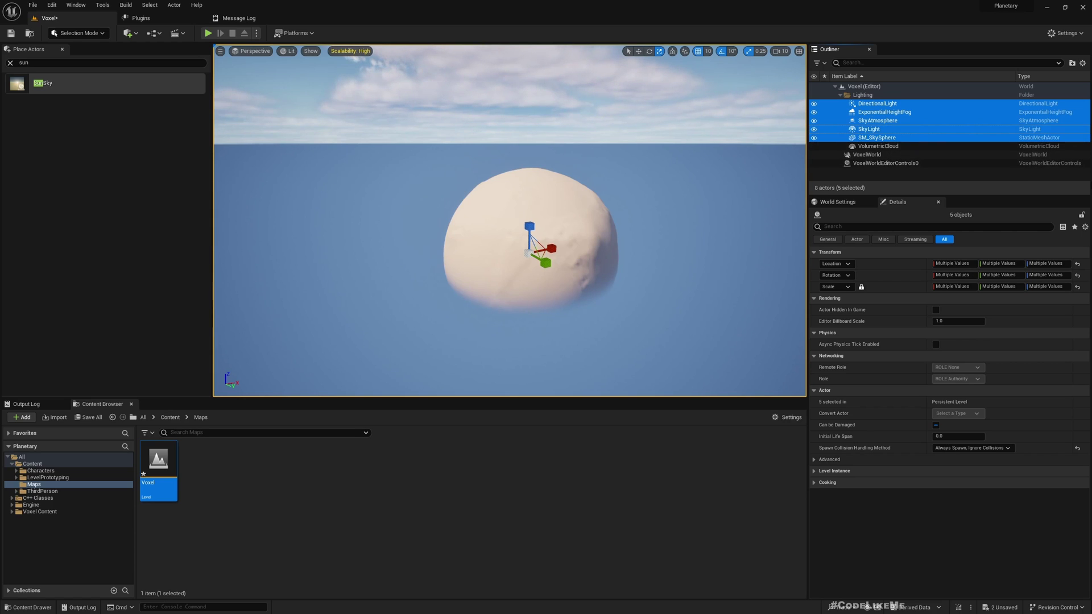
key("Delete")
left_click(878, 105)
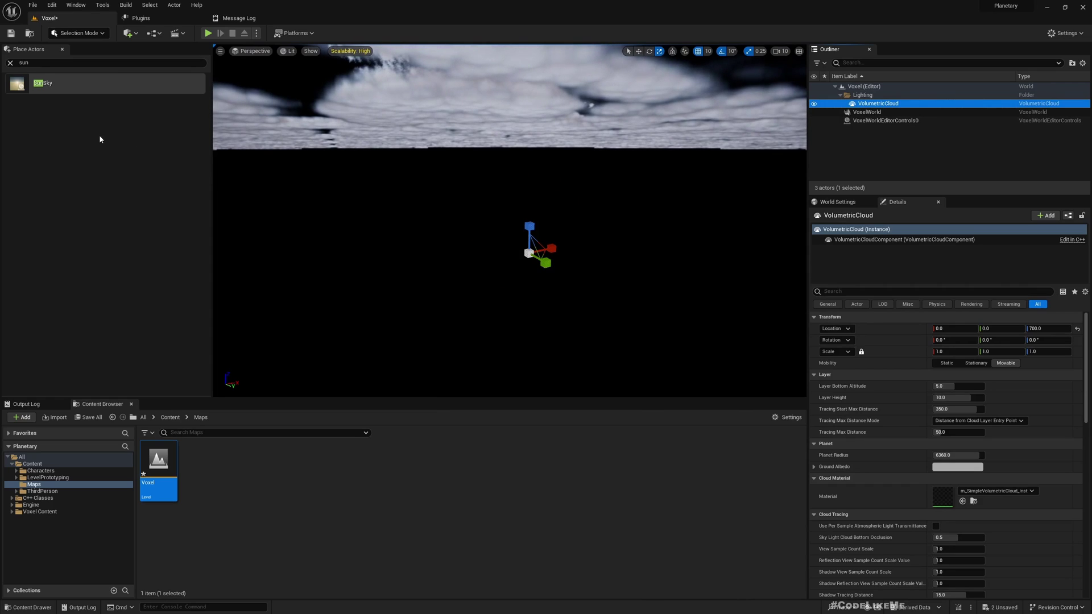
Search the plugins for "sun" and check whether the Sun Position Calculator is enabled
left_click(9, 63)
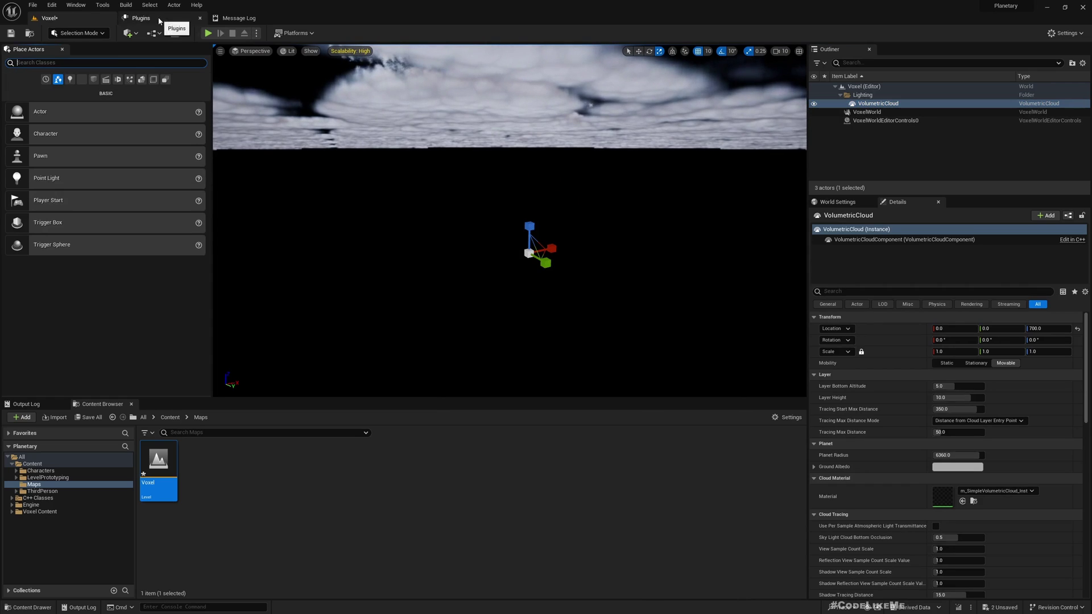
left_click(141, 18)
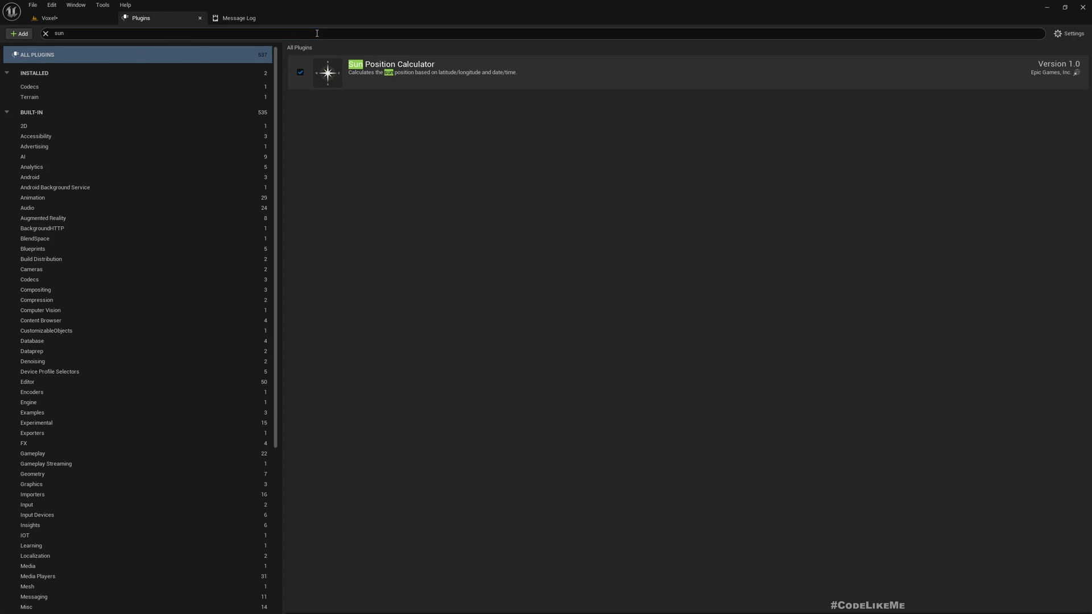
type("n")
left_click(445, 73)
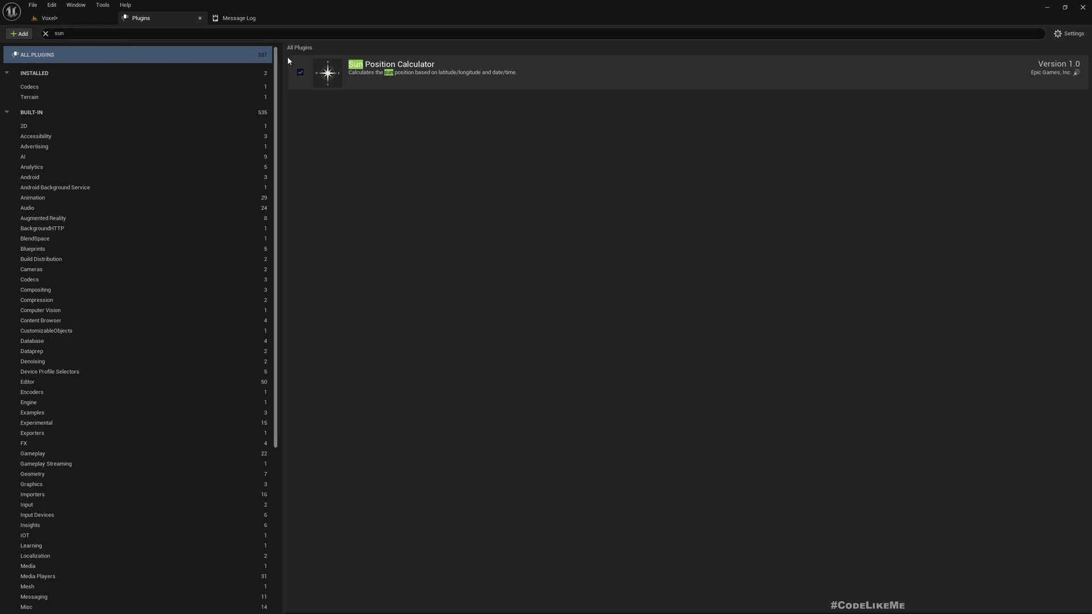
left_click(63, 21)
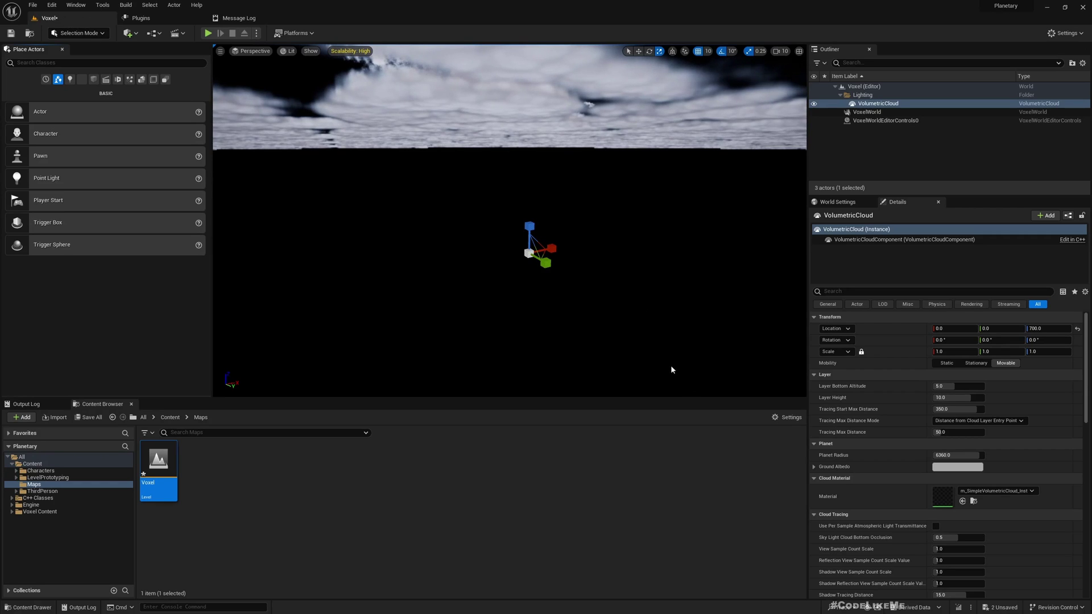
Find the SunSky actor by searching the placeable actors for "sun" and place it in the level
left_click(53, 61)
type("sun")
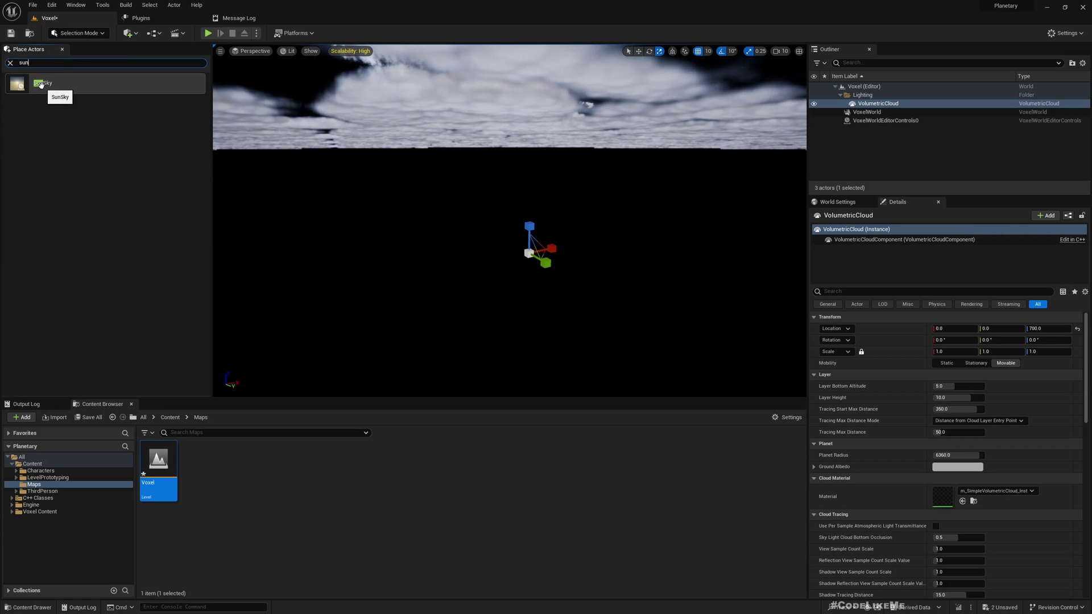
left_click_drag(41, 84, 514, 267)
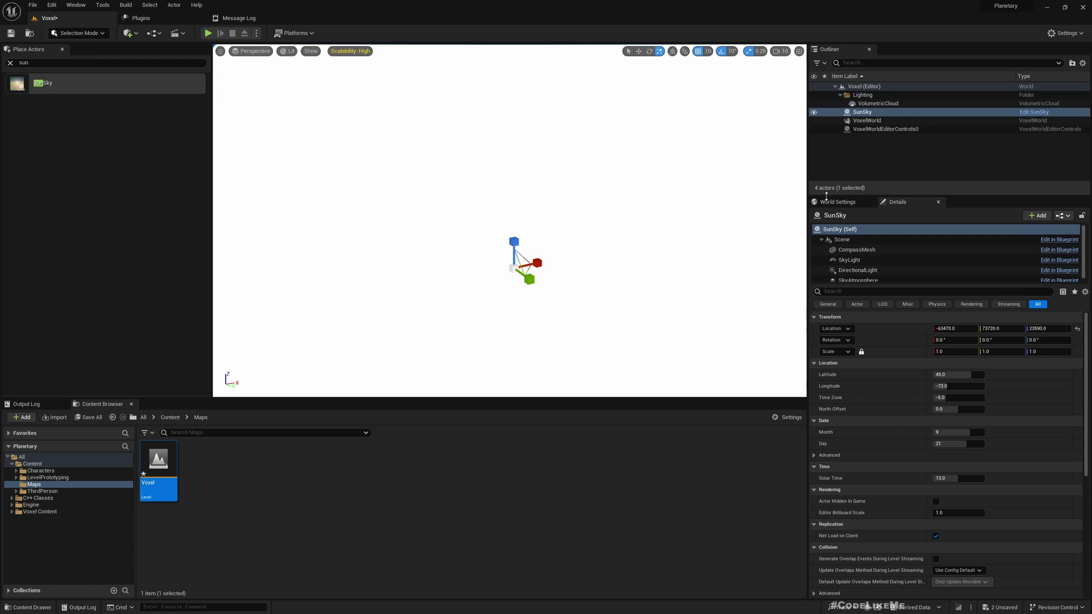
key("s")
right_click_drag(586, 263, 563, 272)
key("a")
right_click_drag(446, 179, 504, 173)
key("w")
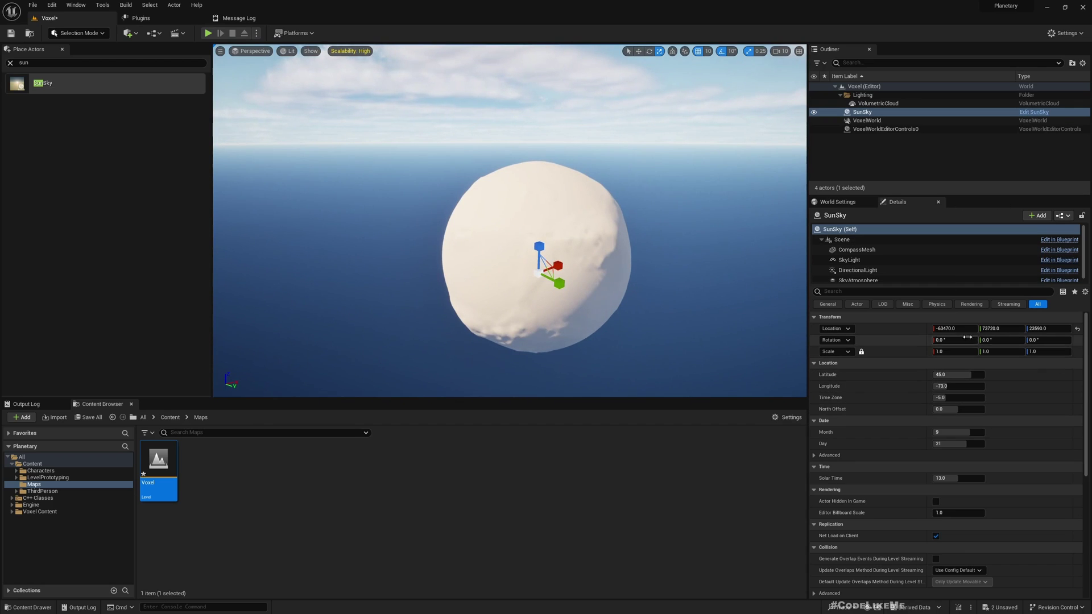
Compare the VoxelWorld's location with the SunSky's and reset the SunSky actor's location to 0, 0, 0
left_click(866, 121)
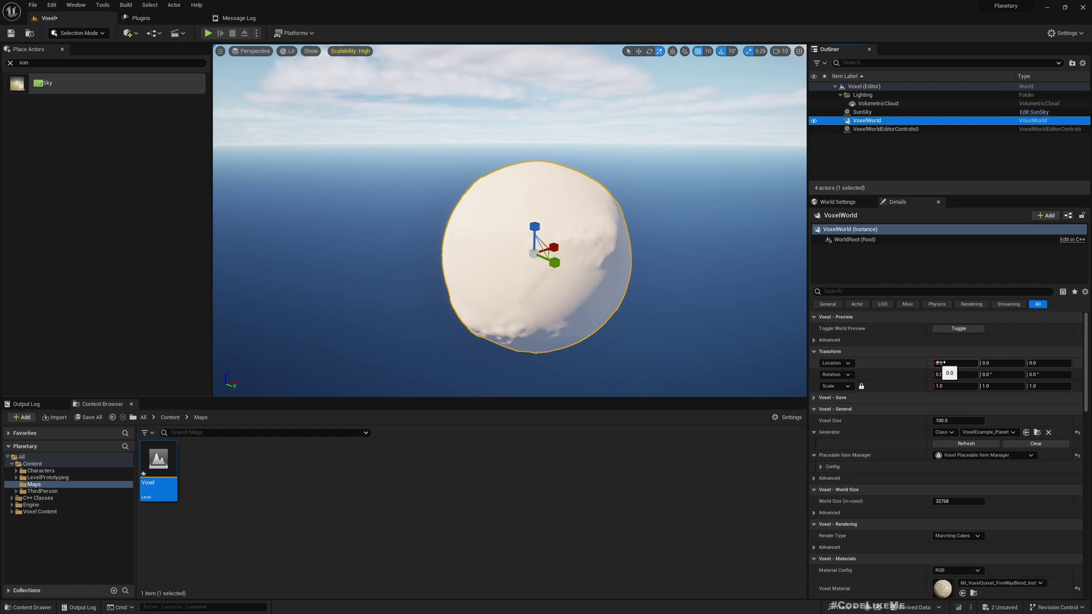
left_click(863, 114)
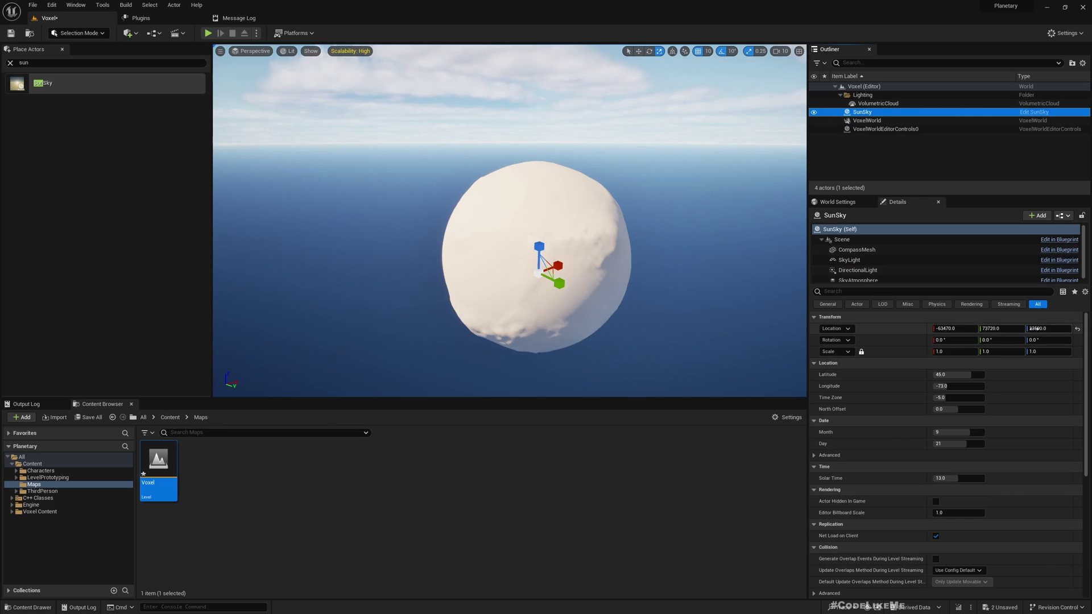
left_click(1077, 330)
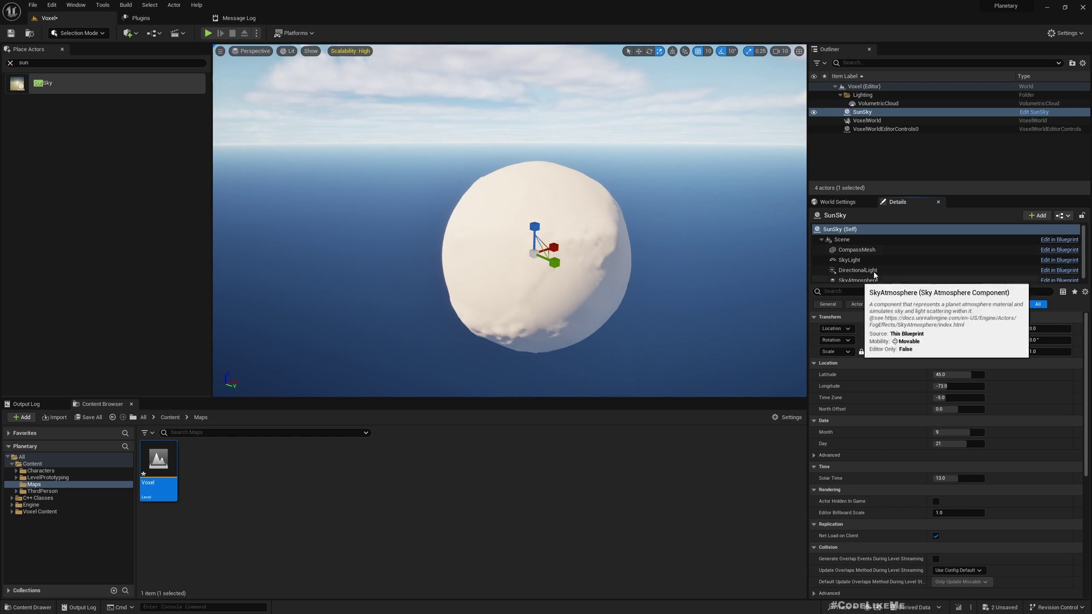
Select the SunSky's SkyAtmosphere component and check its planet Ground Radius setting
scroll(910, 256, "down", 1)
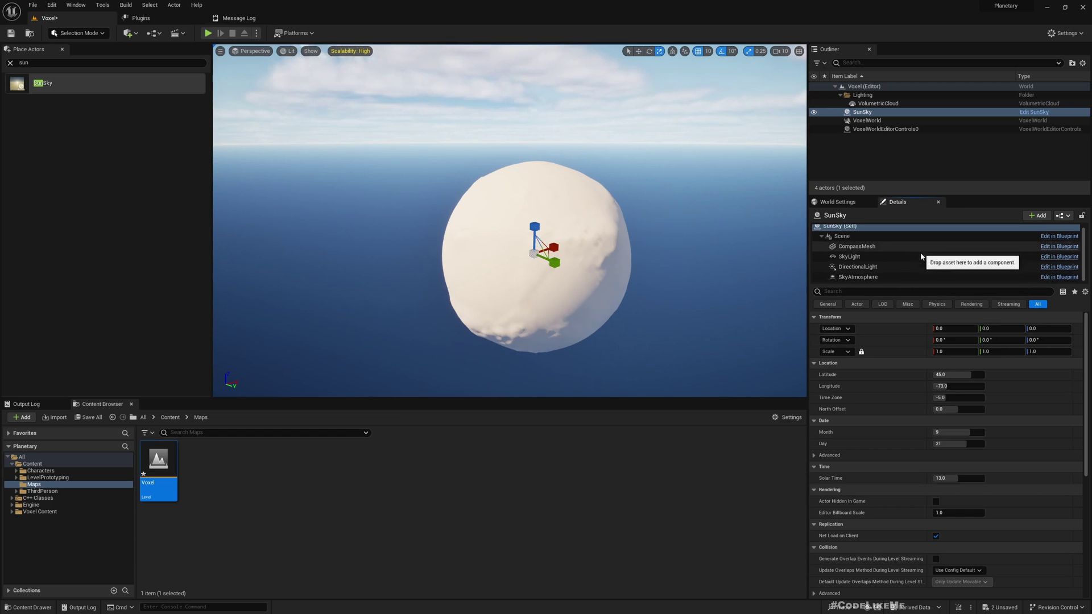
left_click(859, 277)
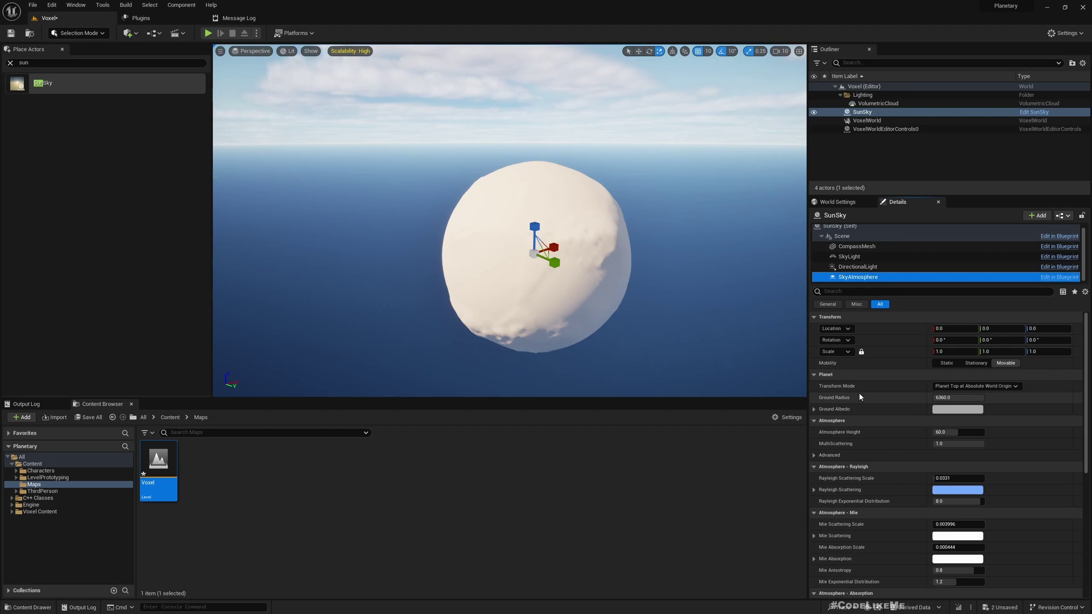
mouse_move(837, 400)
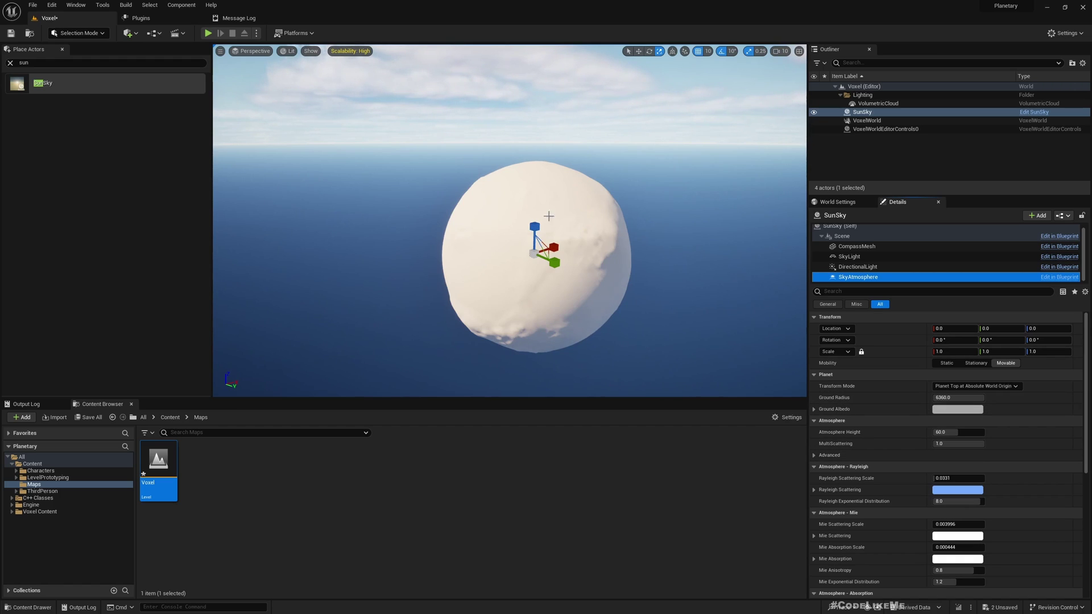
Switch the viewport to the Left orthographic view and measure the planet's radius from its centre to its edge
left_click(498, 222)
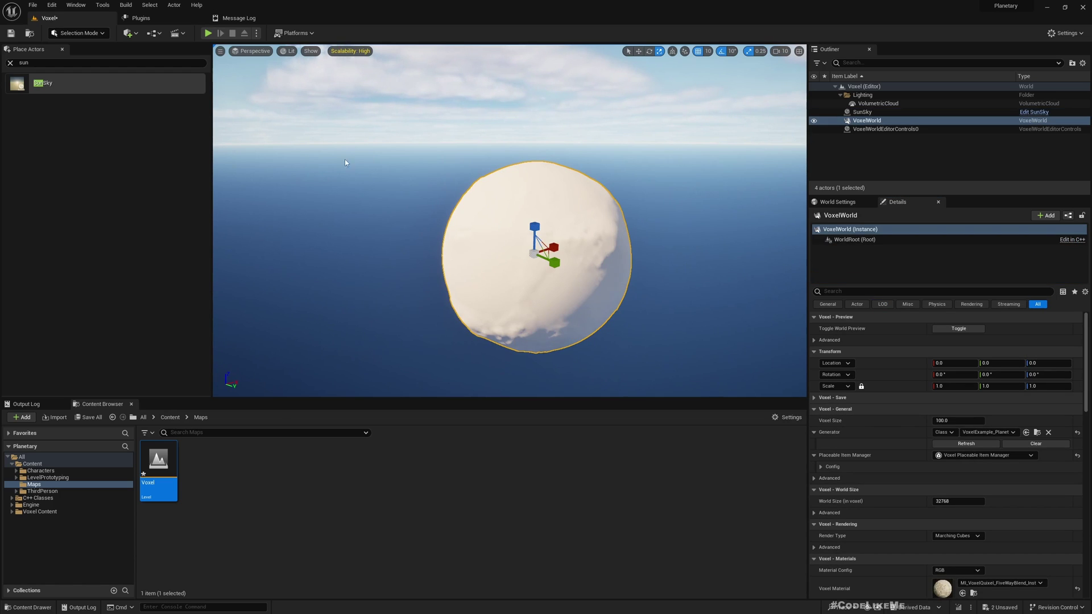
left_click(254, 51)
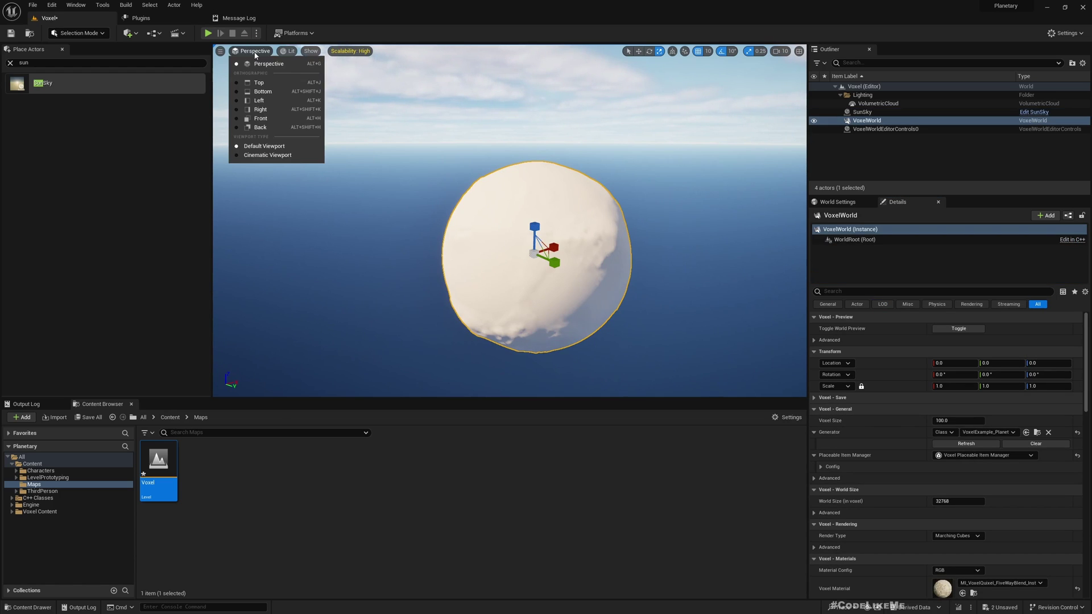
left_click(261, 109)
scroll(540, 260, "up", 10)
scroll(421, 221, "up", 3)
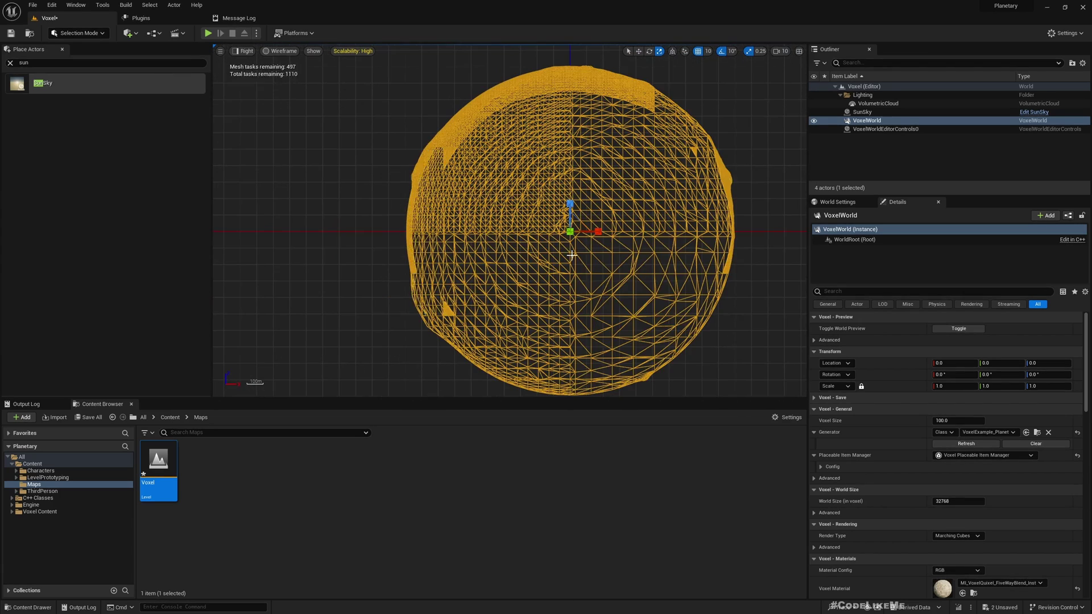
right_click_drag(363, 154, 273, 159)
scroll(409, 182, "up", 5)
scroll(410, 185, "down", 4)
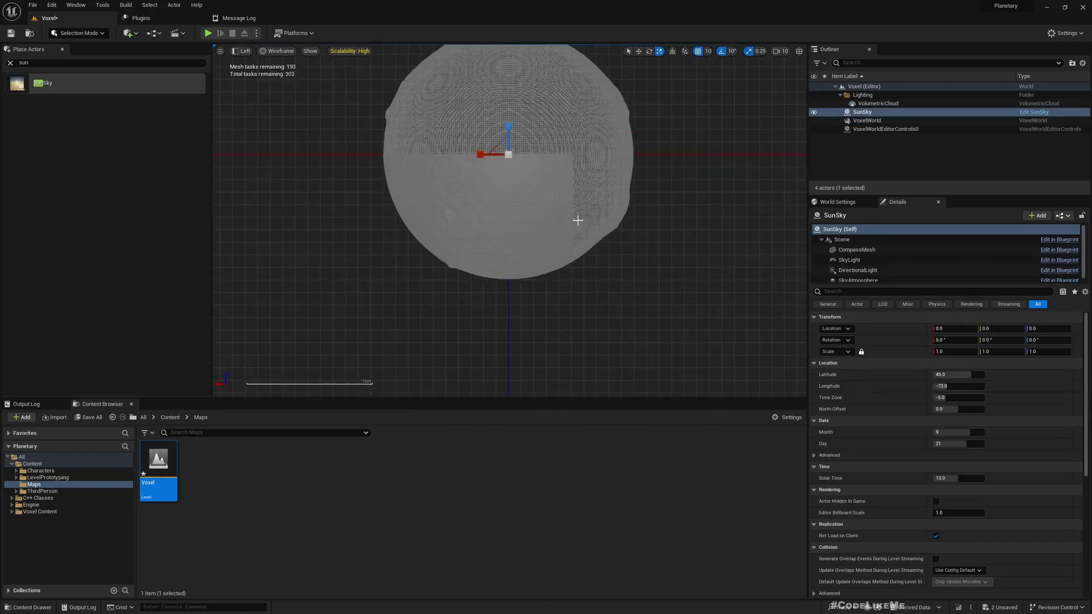
right_click_drag(578, 220, 550, 302)
left_click(627, 135)
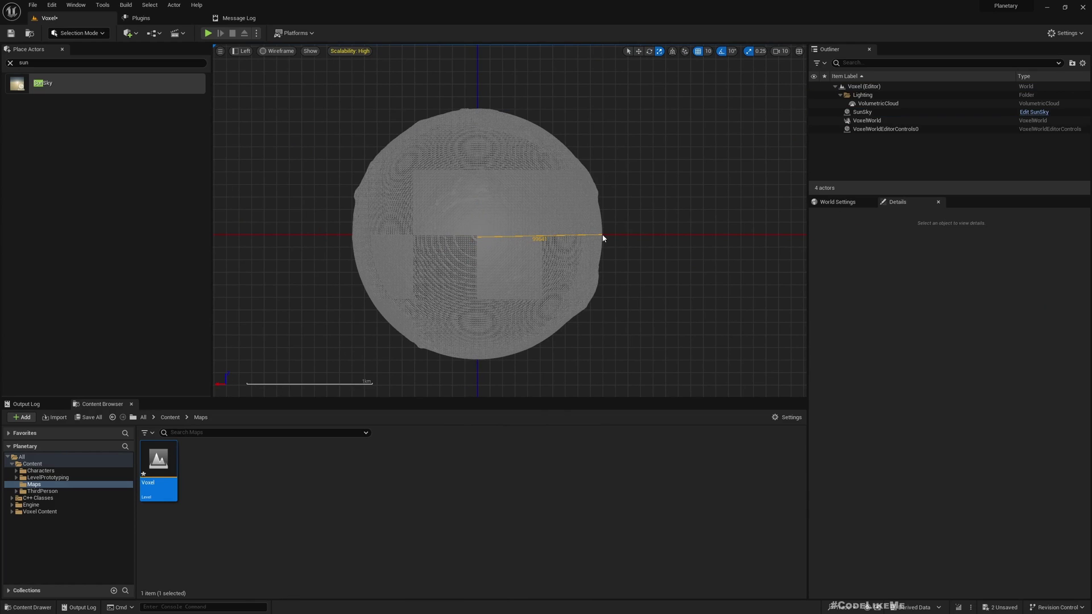
middle_click_drag(604, 238, 563, 253)
Set the VoxelWorld's Voxel Size to 1000 to enlarge the planet
left_click(881, 120)
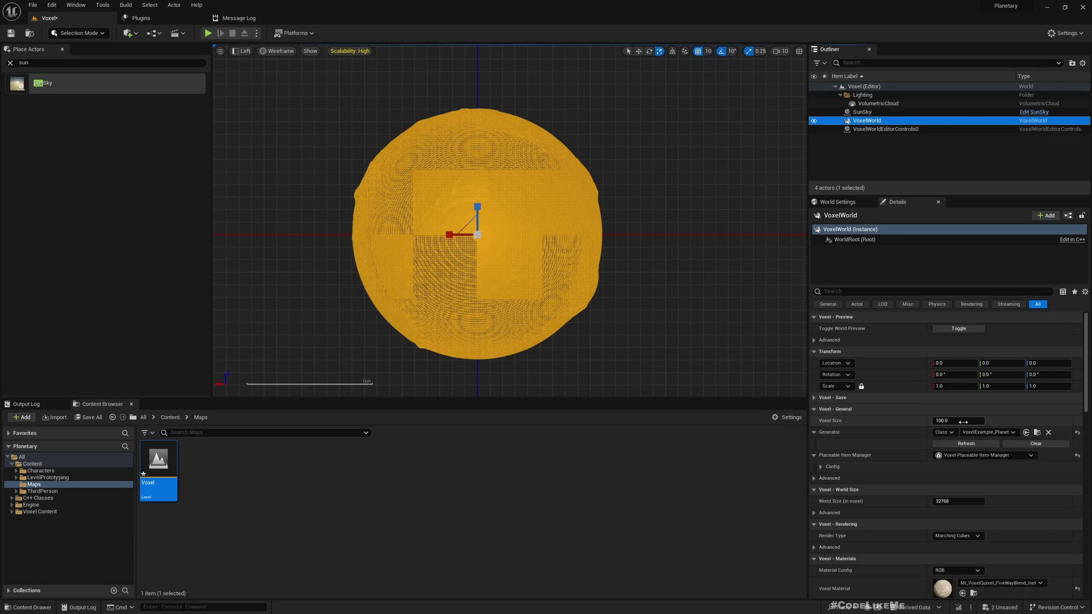
left_click(963, 421)
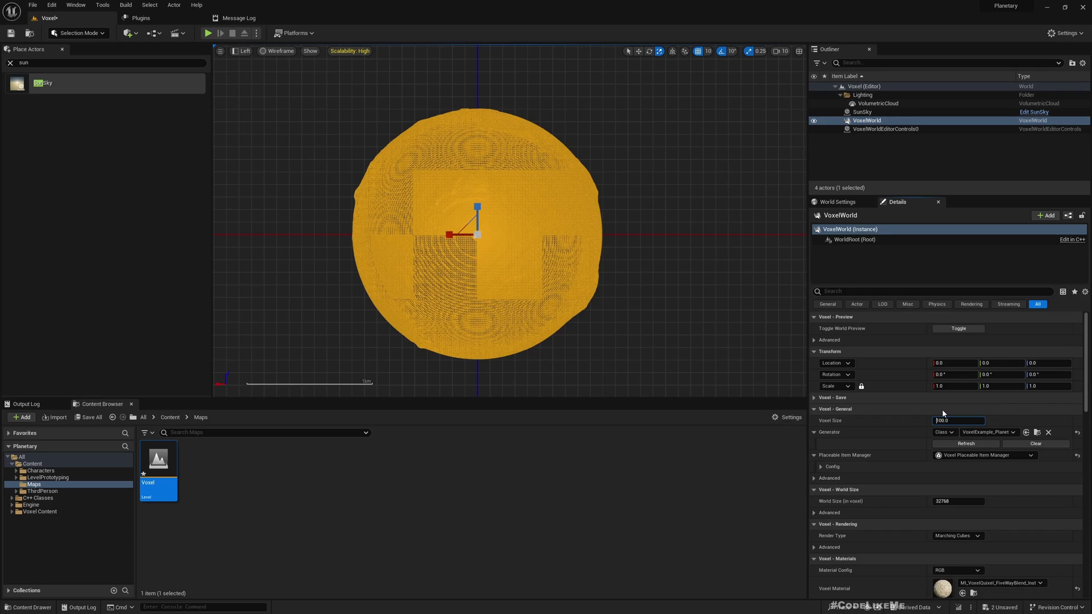
mouse_move(839, 423)
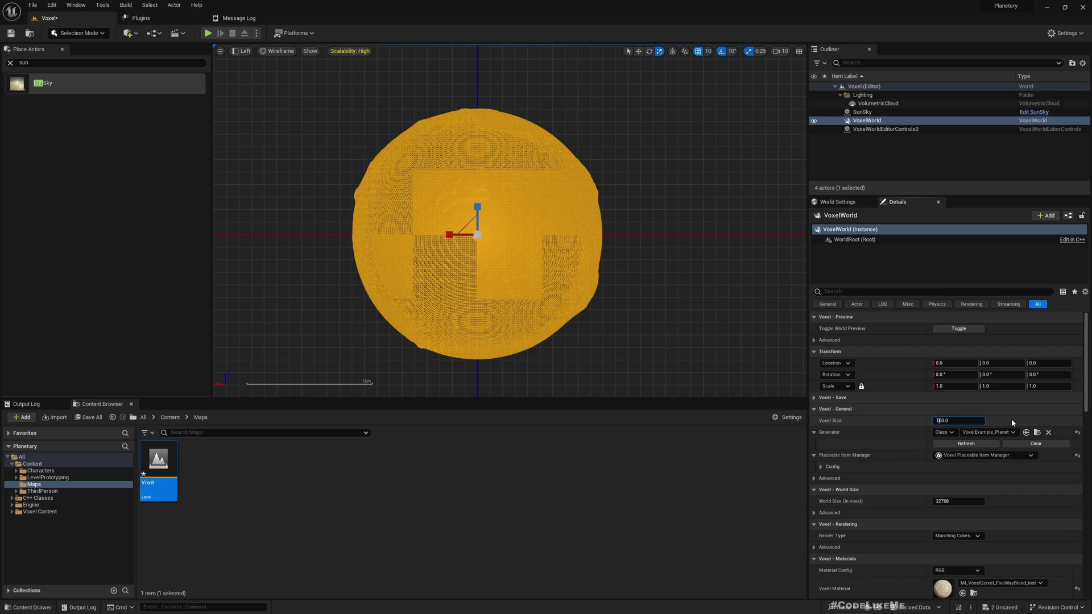
left_click(604, 205)
Measure the enlarged planet's radius from its centre to its edge in the orthographic view
scroll(603, 210, "down", 18)
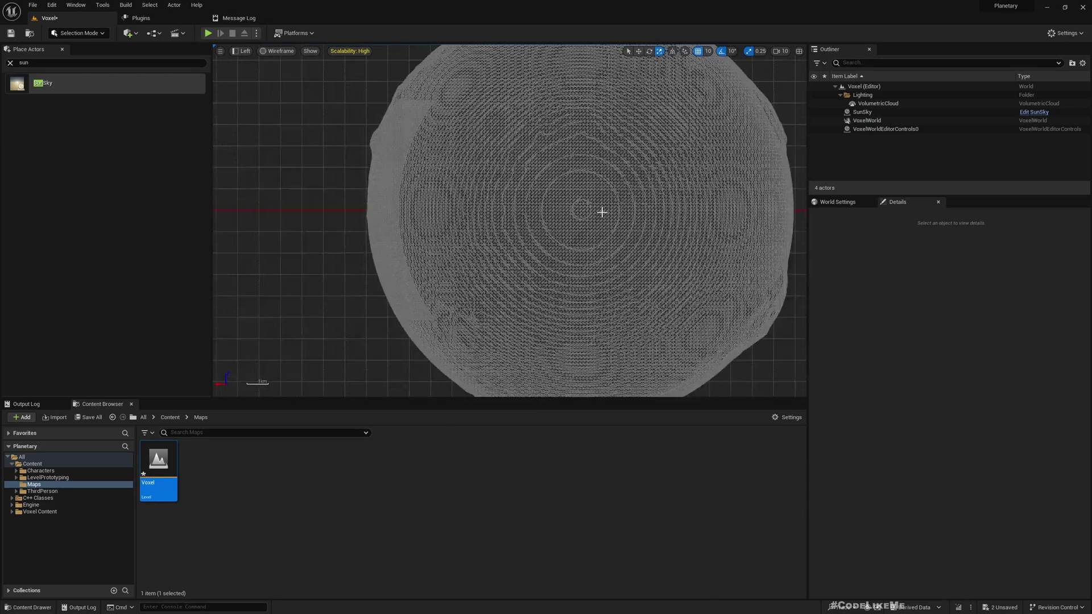
right_click_drag(653, 367, 531, 336)
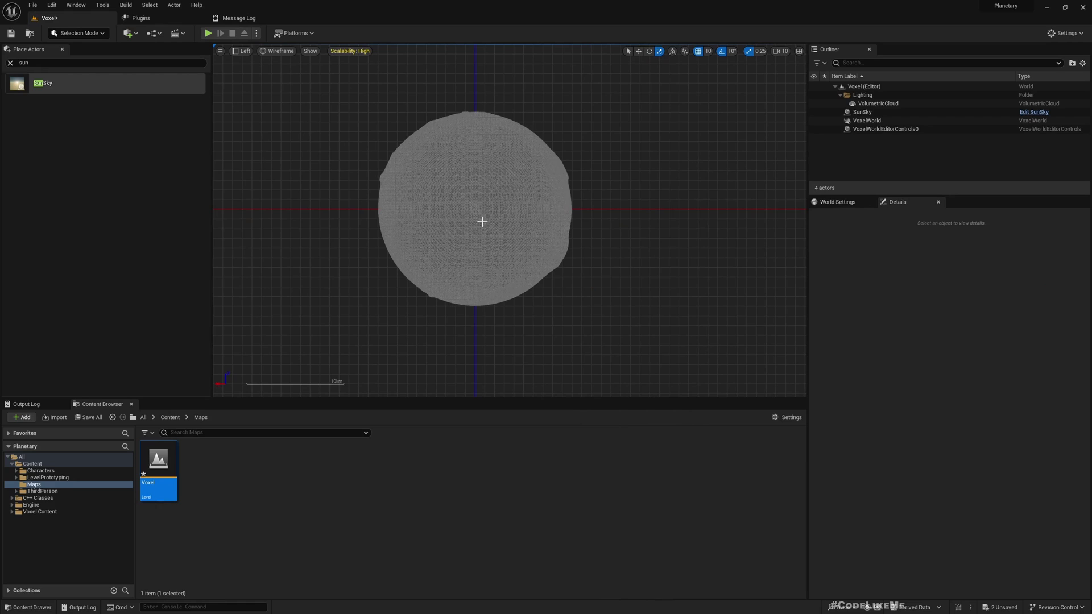
middle_click_drag(562, 213, 573, 210)
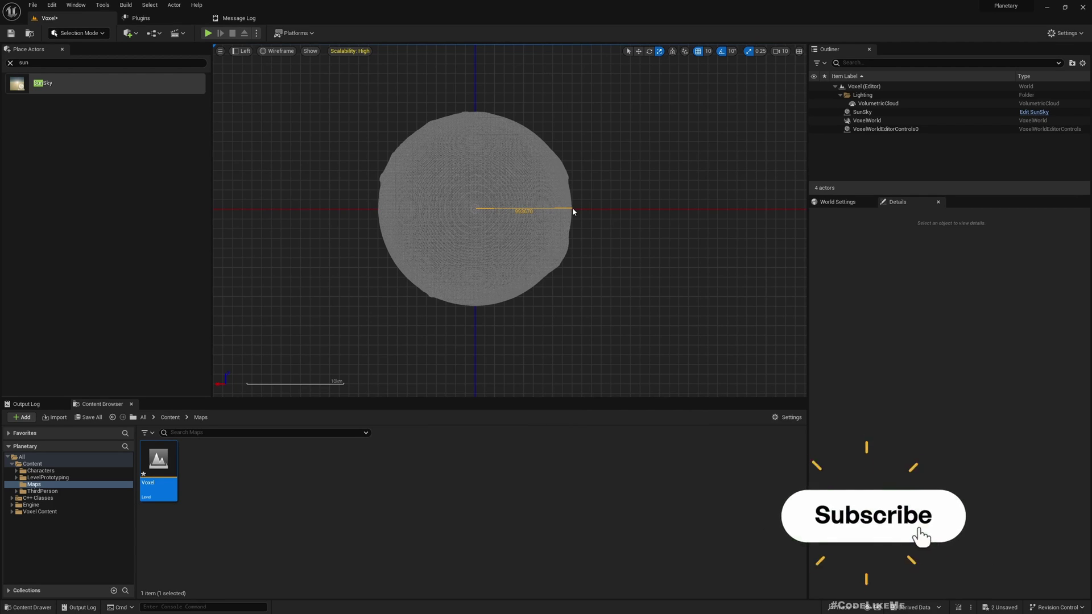
middle_click_drag(572, 209, 572, 209)
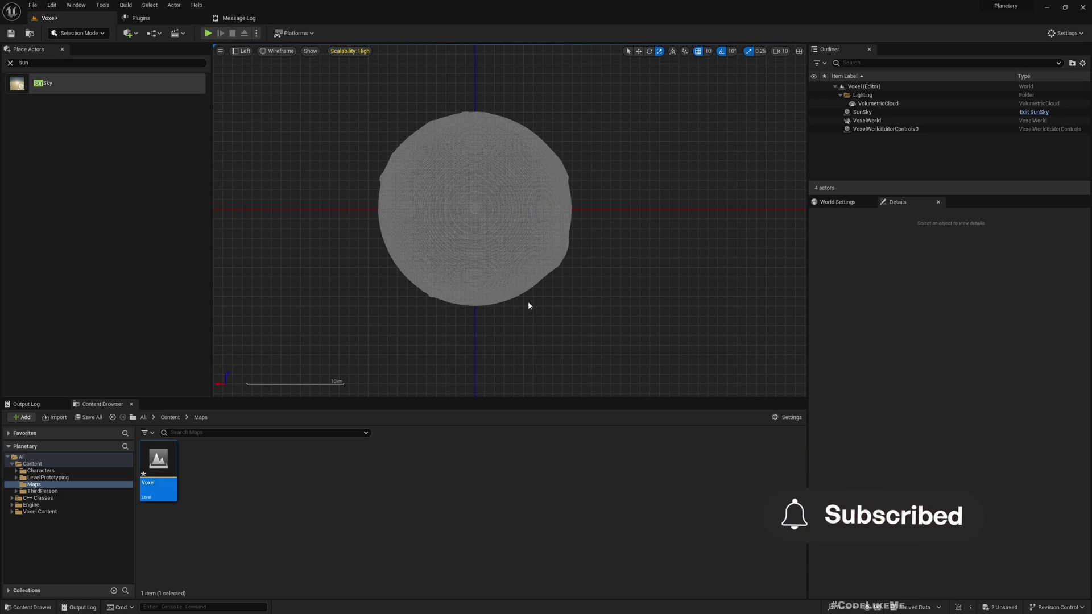
middle_click_drag(578, 212, 574, 211)
right_click_drag(627, 302, 660, 306)
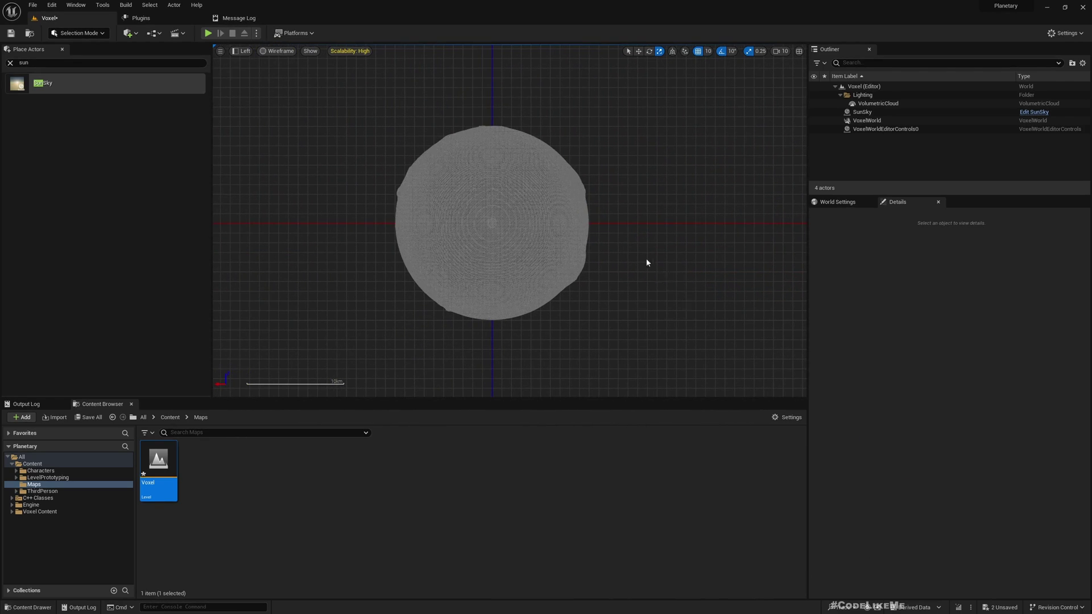
Return the viewport to the perspective view and frame the VoxelWorld planet among the clouds
left_click(249, 52)
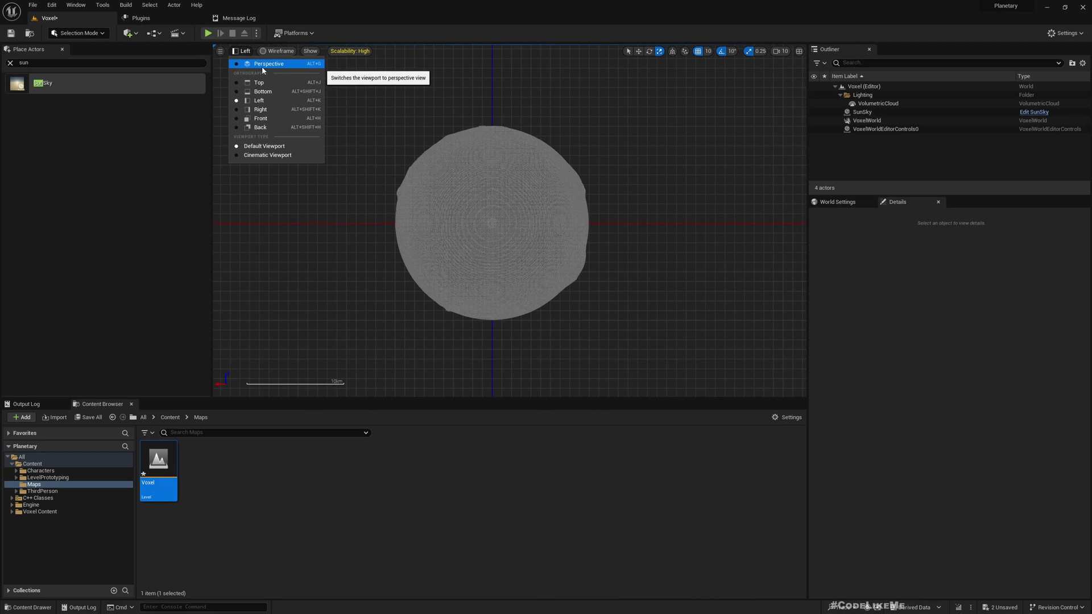
left_click(261, 67)
right_click_drag(488, 165, 495, 173)
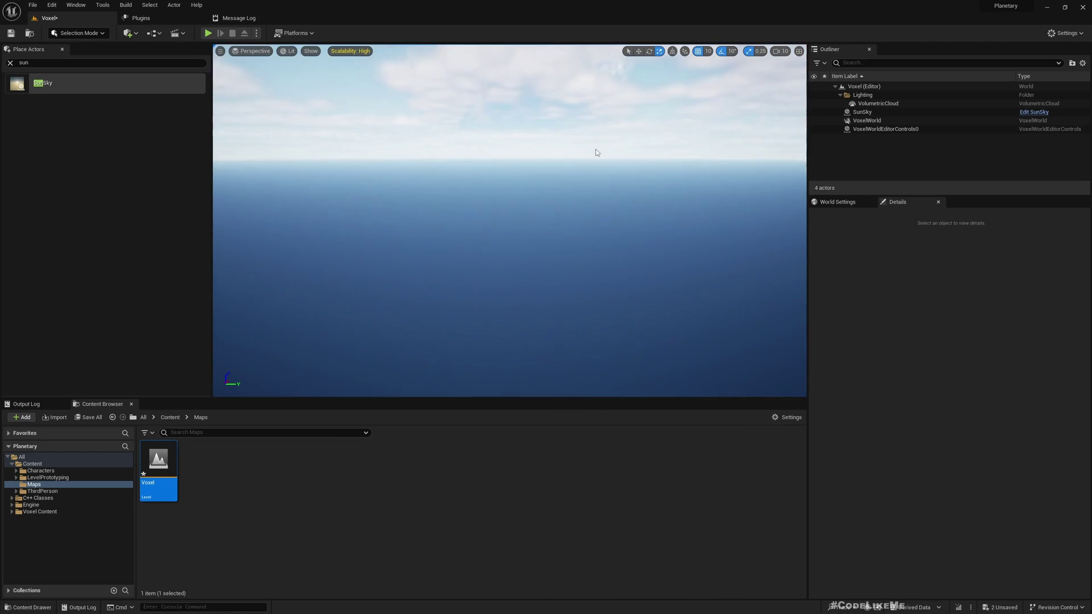
left_click(866, 120)
key("f")
right_click_drag(455, 184, 422, 182)
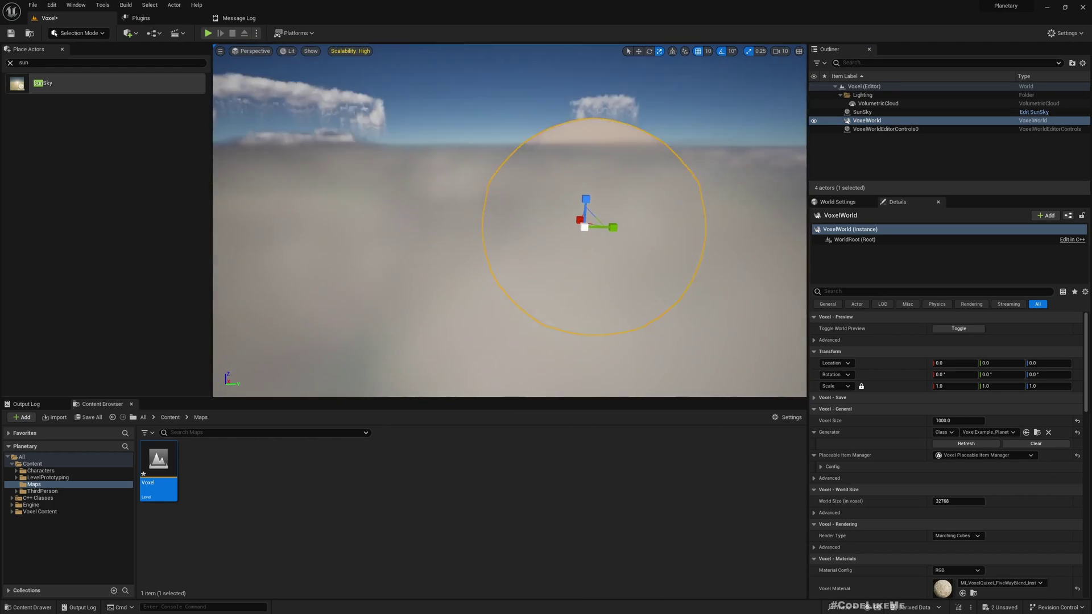
left_click(470, 99)
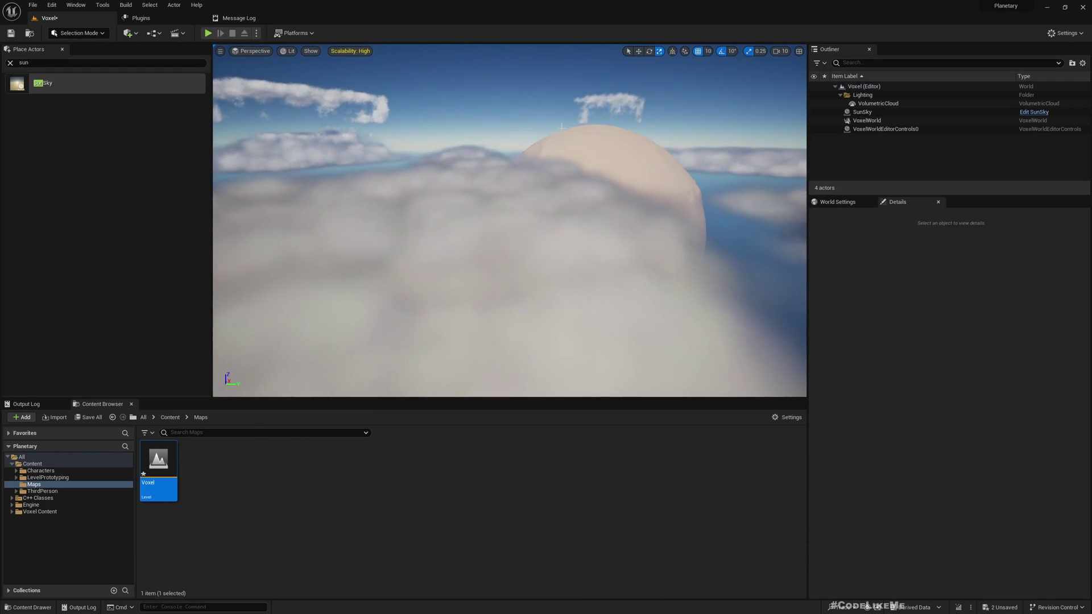
right_click_drag(554, 125, 586, 126)
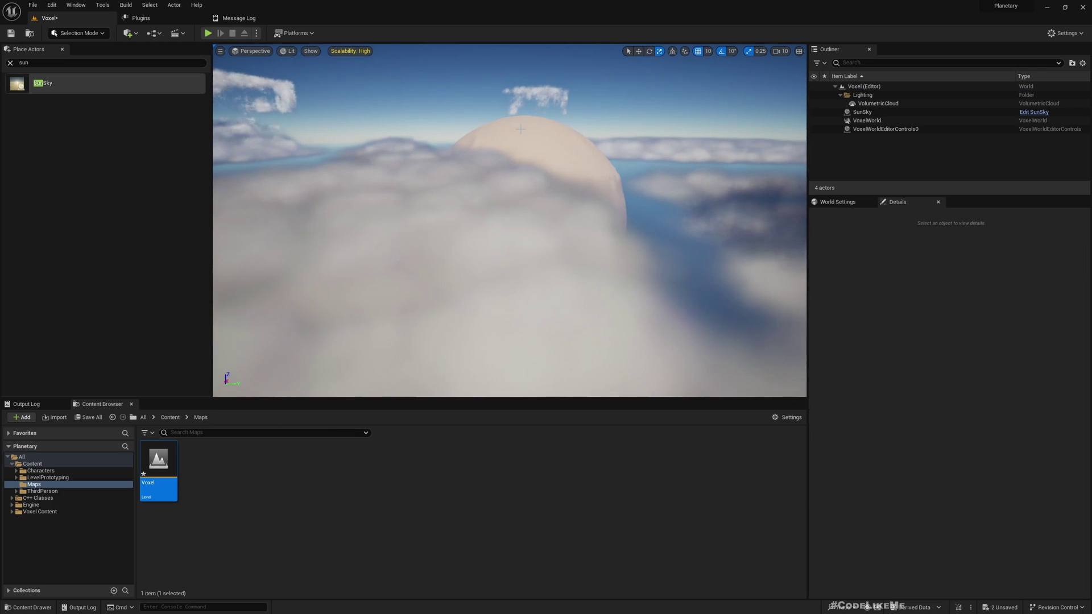
Set the Ground Radius of the SunSky's SkyAtmosphere component to 10 and inspect the clouds around the planet
left_click(893, 104)
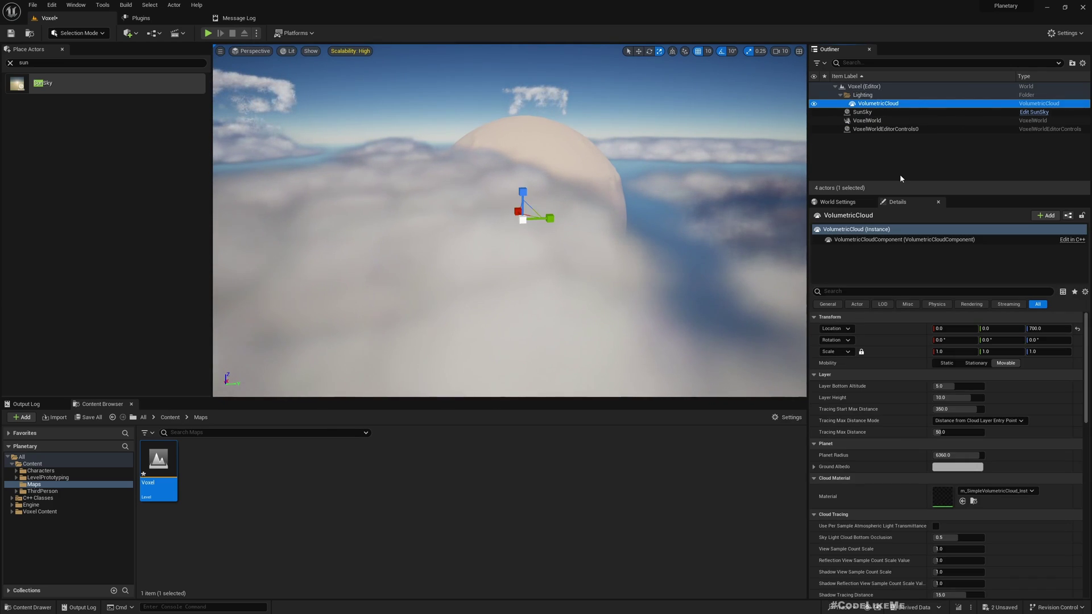
left_click(863, 112)
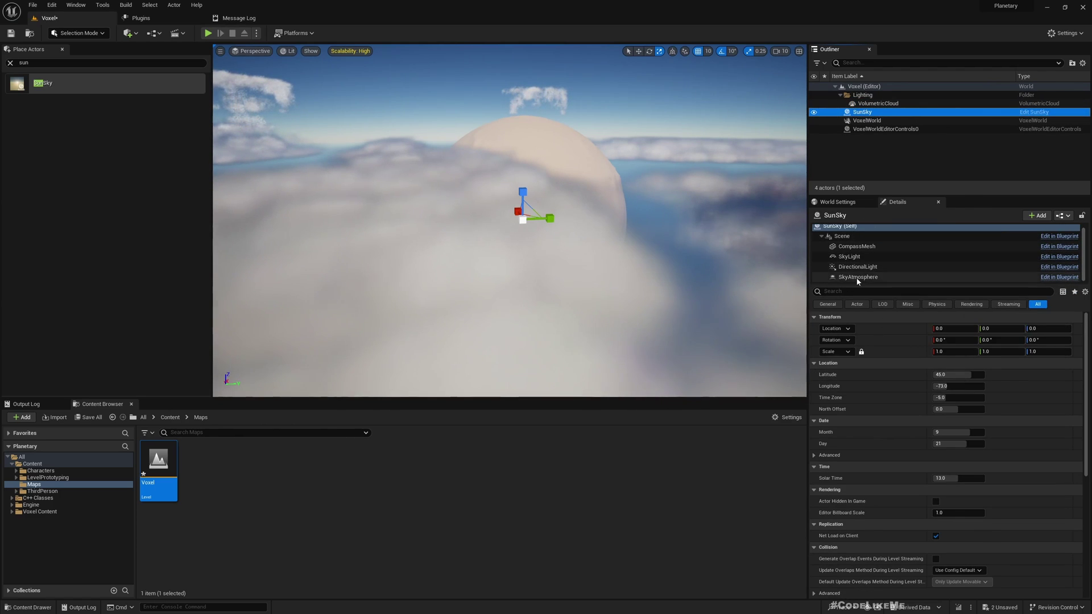
left_click(850, 279)
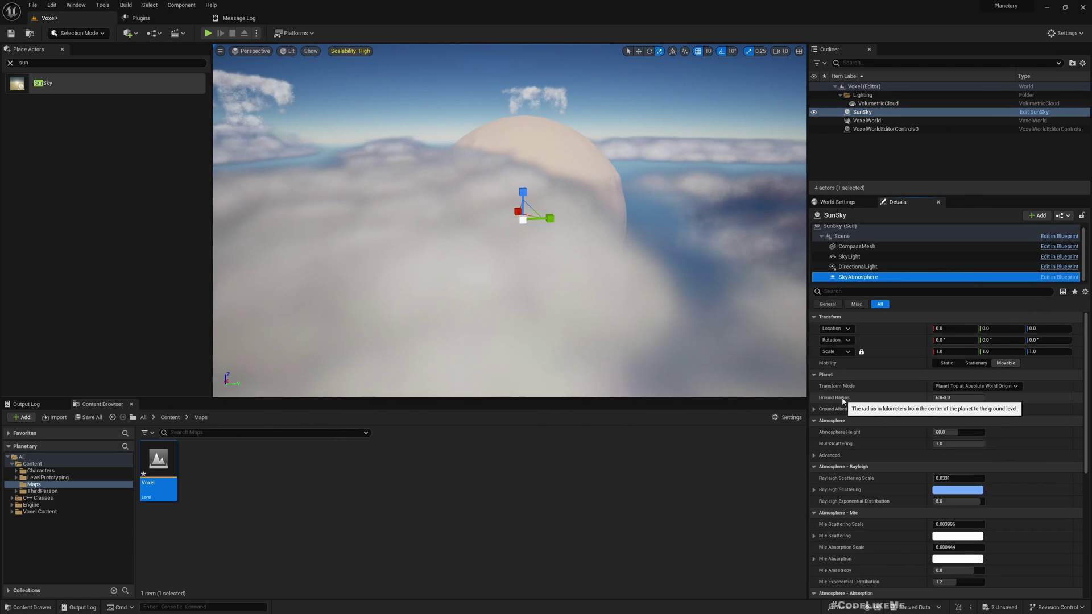
left_click(972, 397)
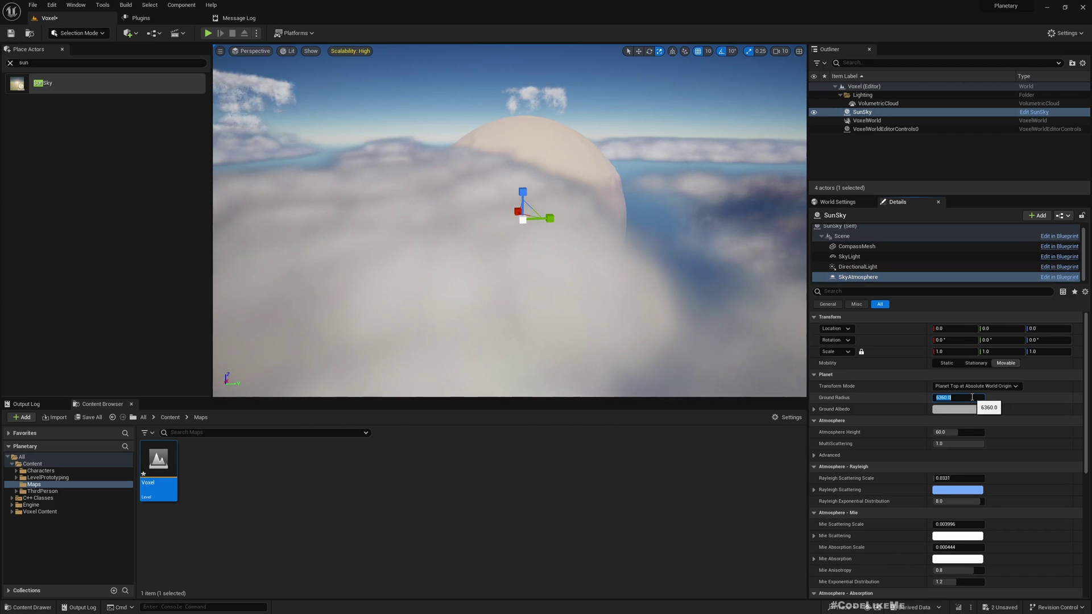
key("Return")
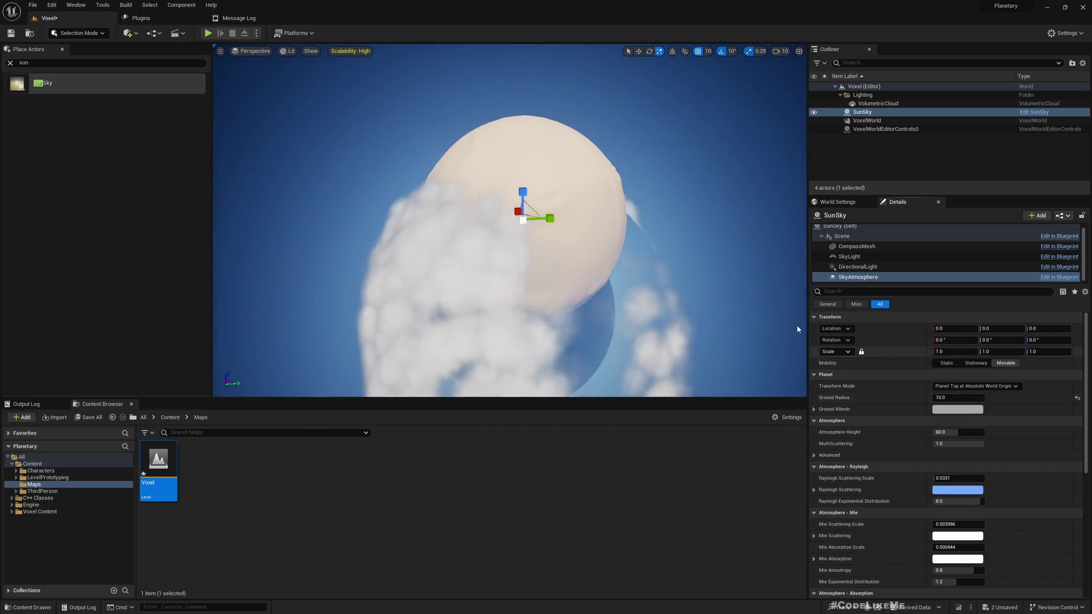
right_click_drag(508, 254, 540, 313)
right_click_drag(553, 213, 517, 189)
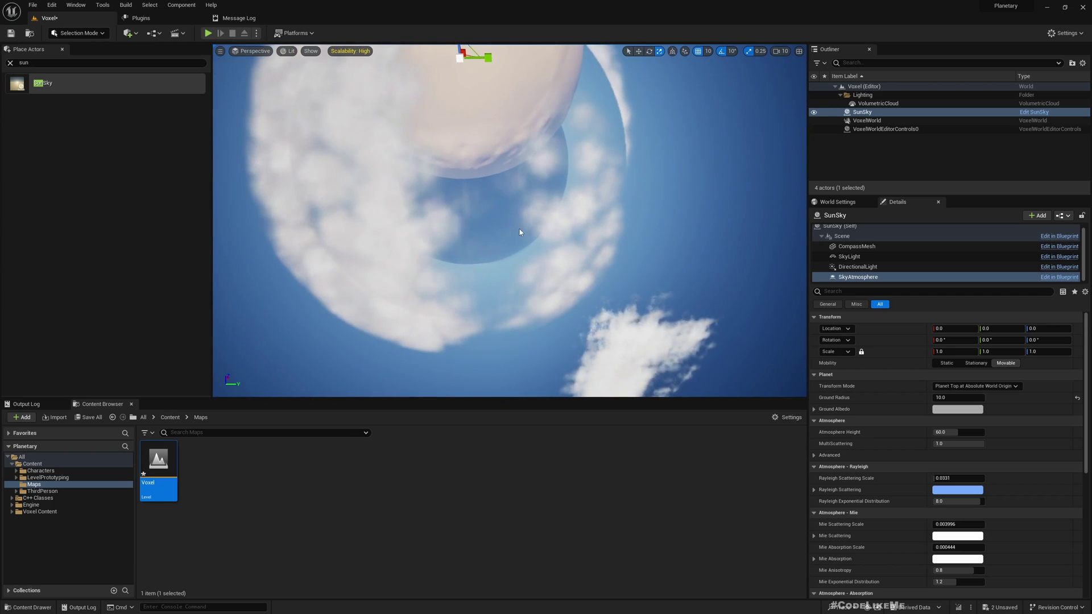
mouse_move(521, 230)
right_mouse_down()
mouse_move(516, 179)
mouse_move(525, 204)
mouse_move(505, 246)
mouse_move(508, 191)
mouse_move(515, 234)
right_mouse_up()
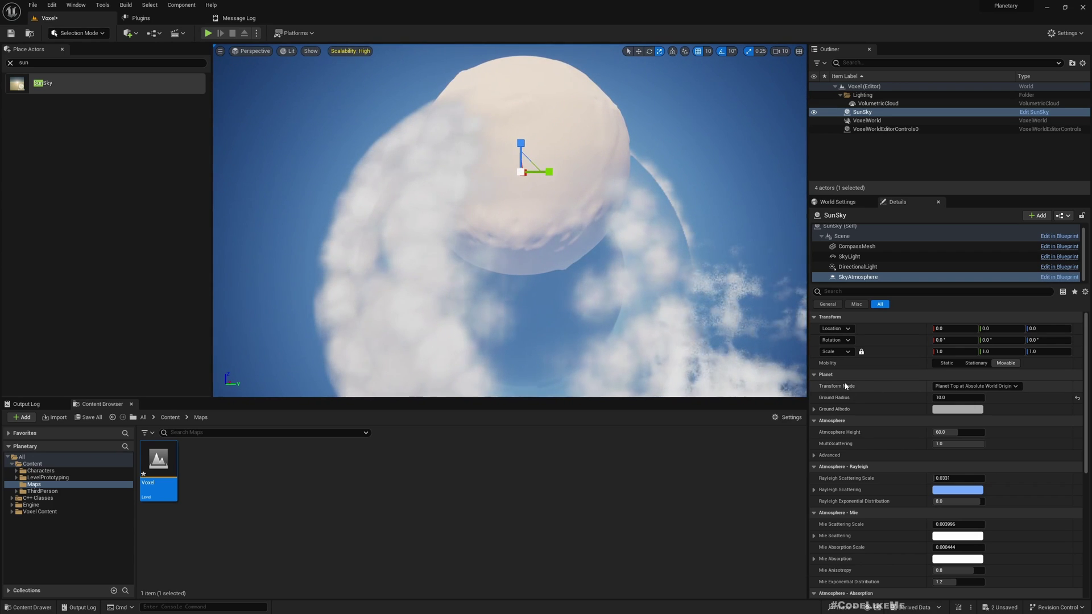
Change the SkyAtmosphere's Transform Mode to Planet Center at Component Transform and inspect the atmosphere's alignment with the planet
left_click(971, 388)
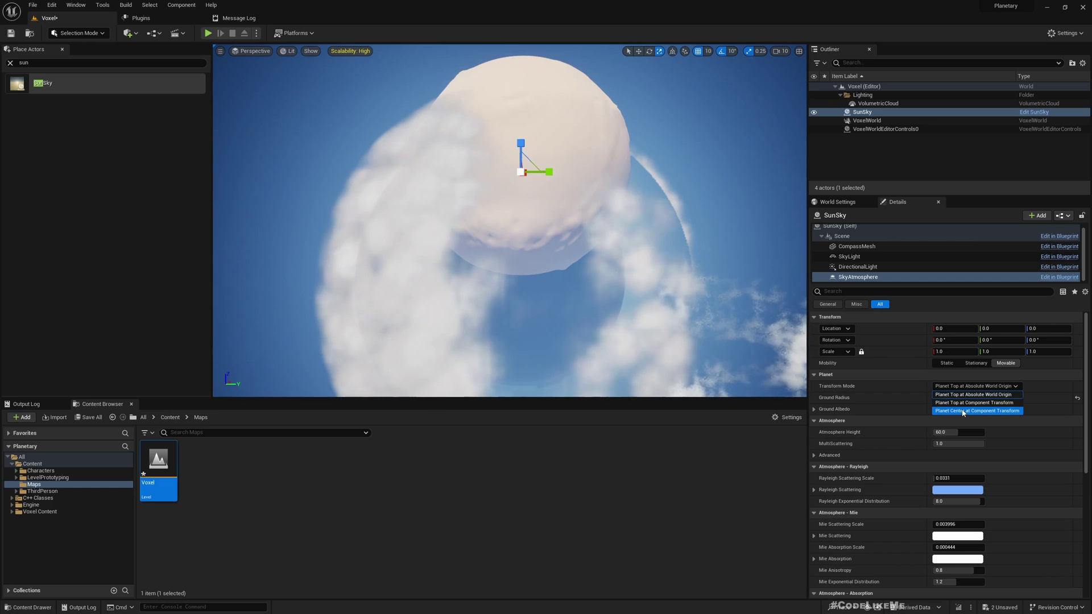
left_click(963, 411)
right_click_drag(599, 238, 627, 213)
right_click_drag(630, 283, 510, 187)
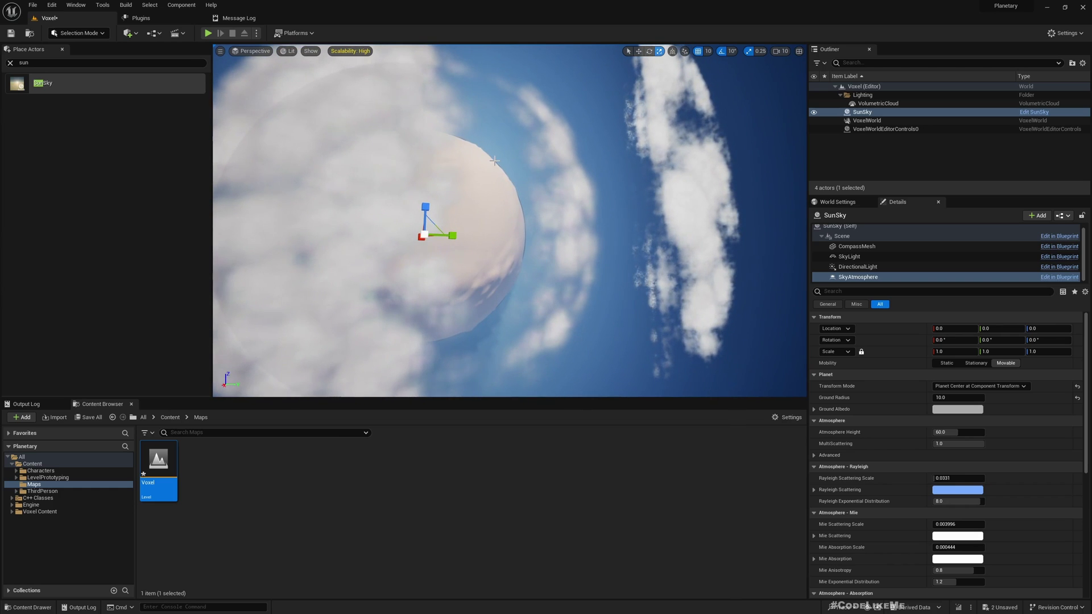
right_click_drag(527, 232, 516, 213)
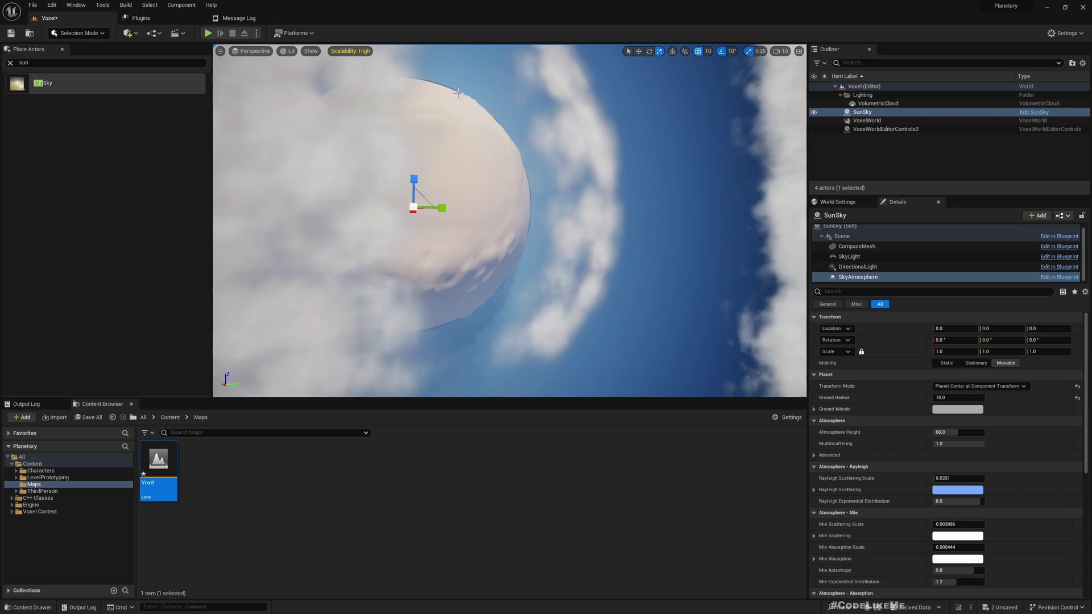
right_click_drag(501, 135, 466, 174)
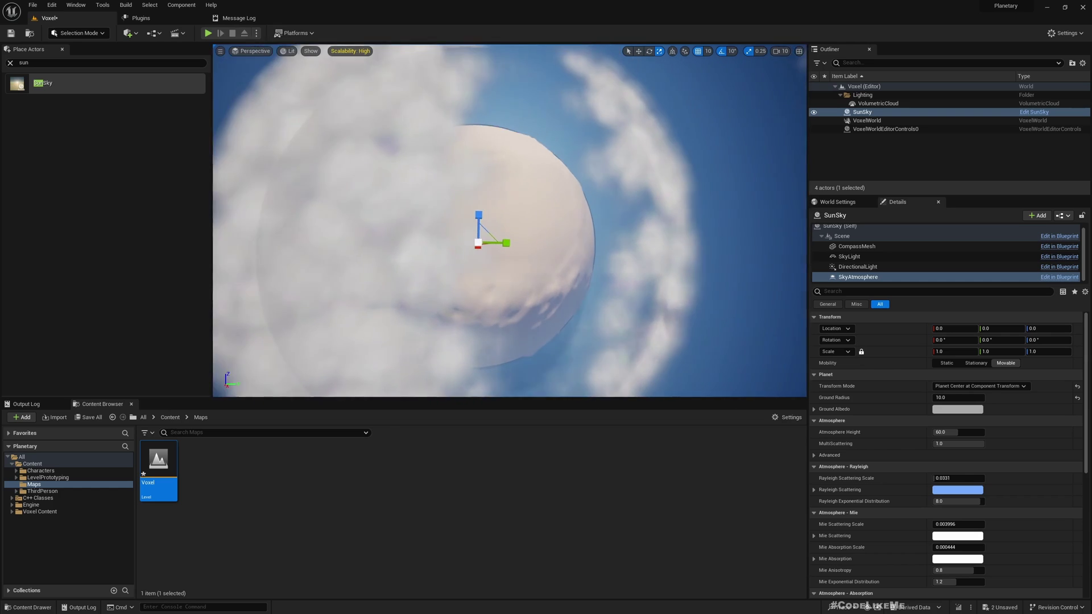
Reduce the SkyAtmosphere's Ground Radius to 9 and inspect the atmosphere and clouds around the planet
left_click(959, 398)
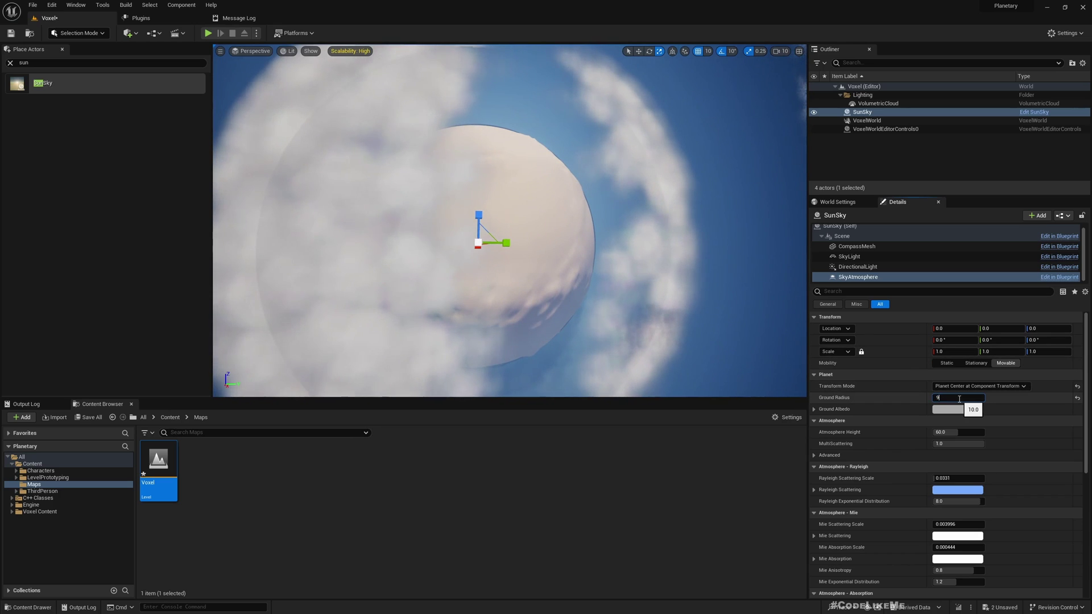
key("Return")
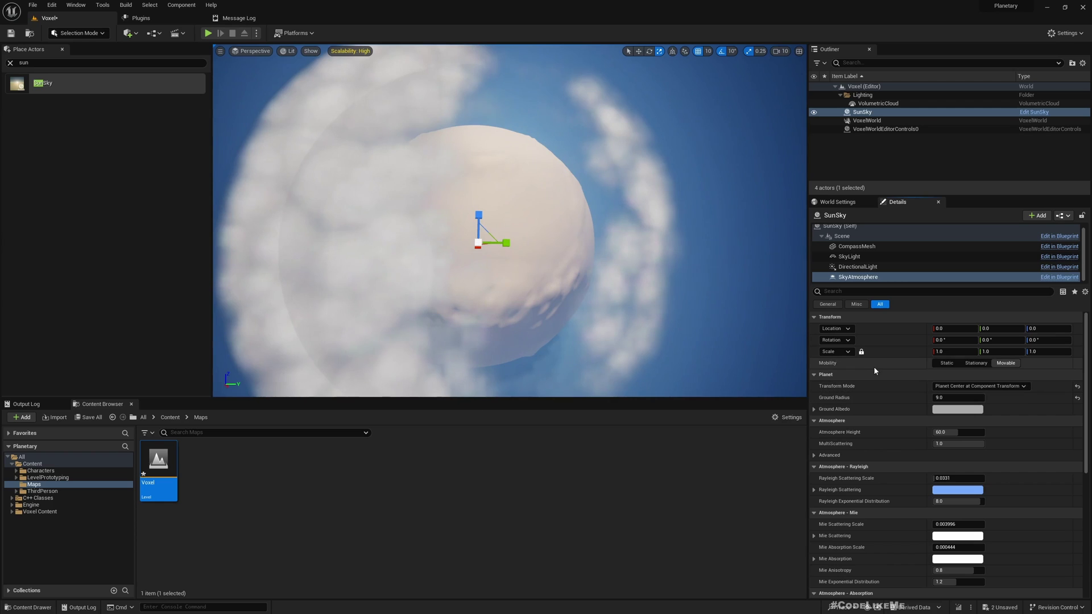
right_click_drag(705, 301, 679, 305)
key("w")
key("d")
key("s")
key("s")
right_click_drag(605, 342, 601, 313)
key("d")
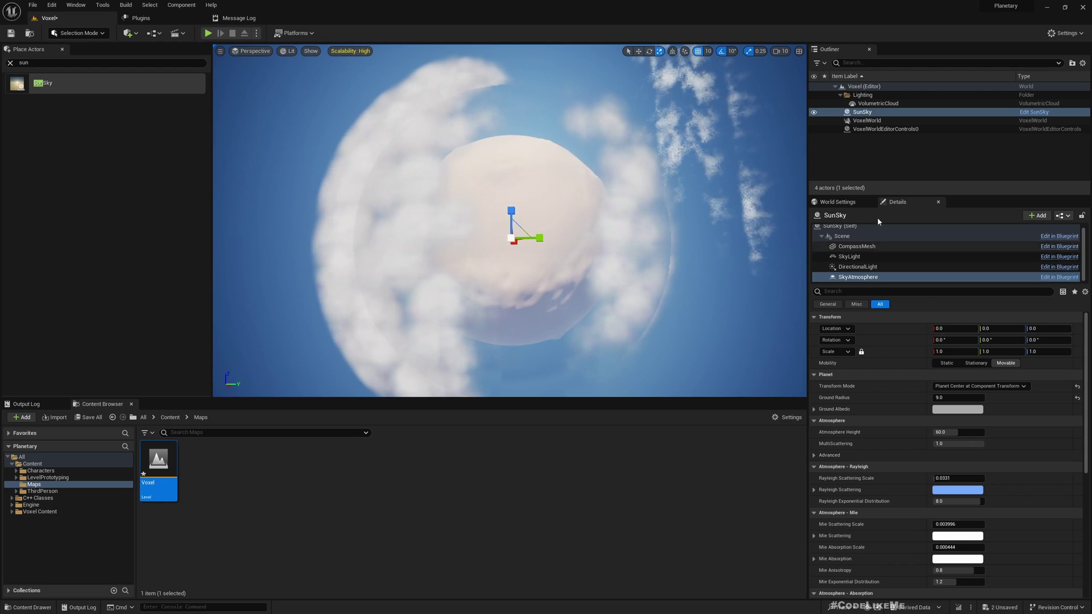
Try a Layer Bottom Altitude of 11 on the VolumetricCloud
left_click(868, 121)
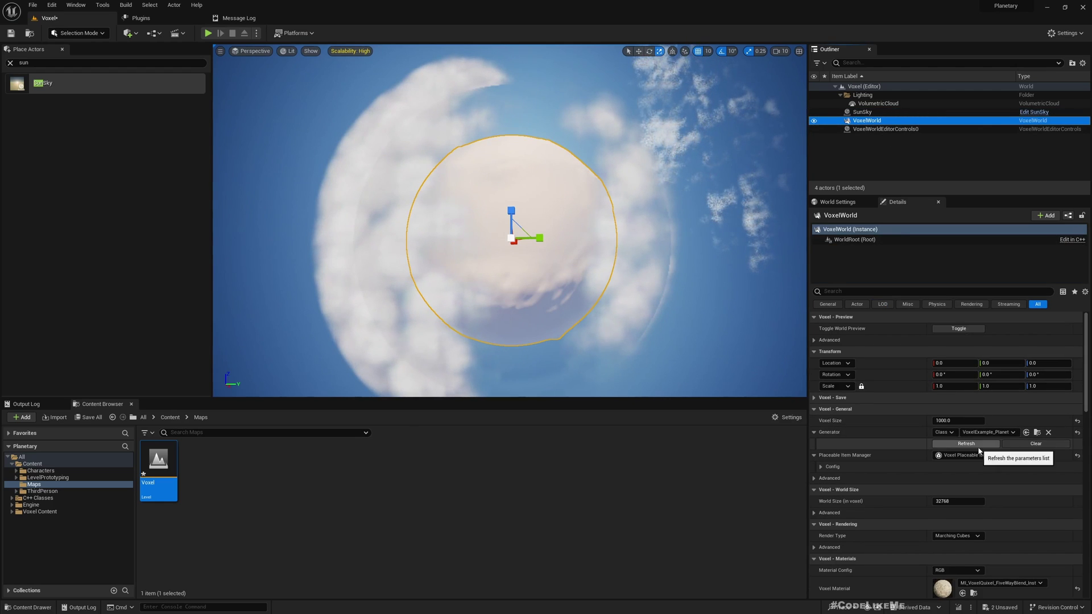
scroll(990, 449, "down", 2)
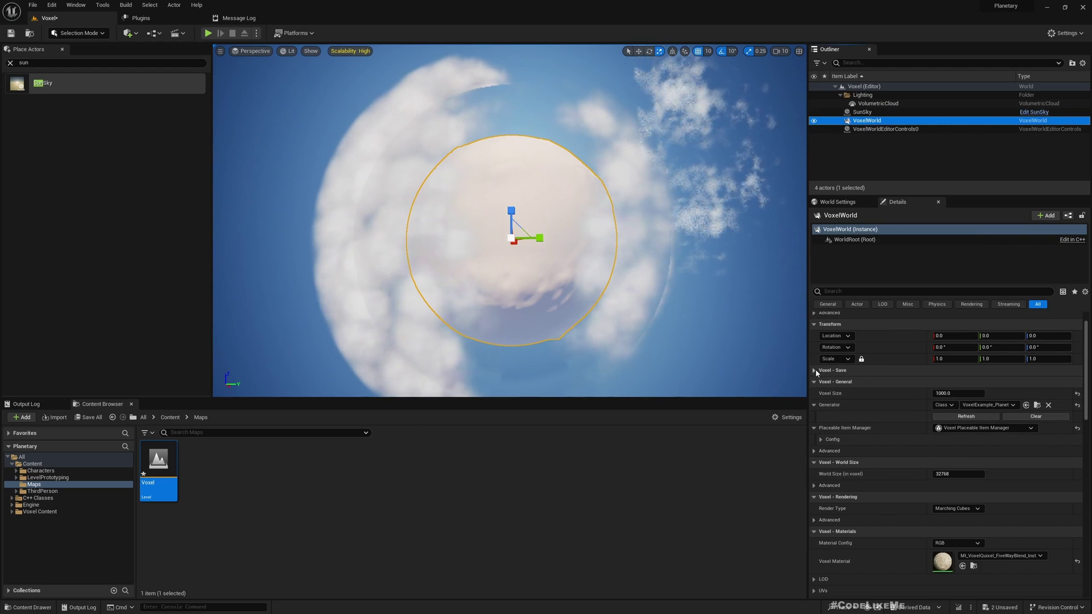
left_click(875, 103)
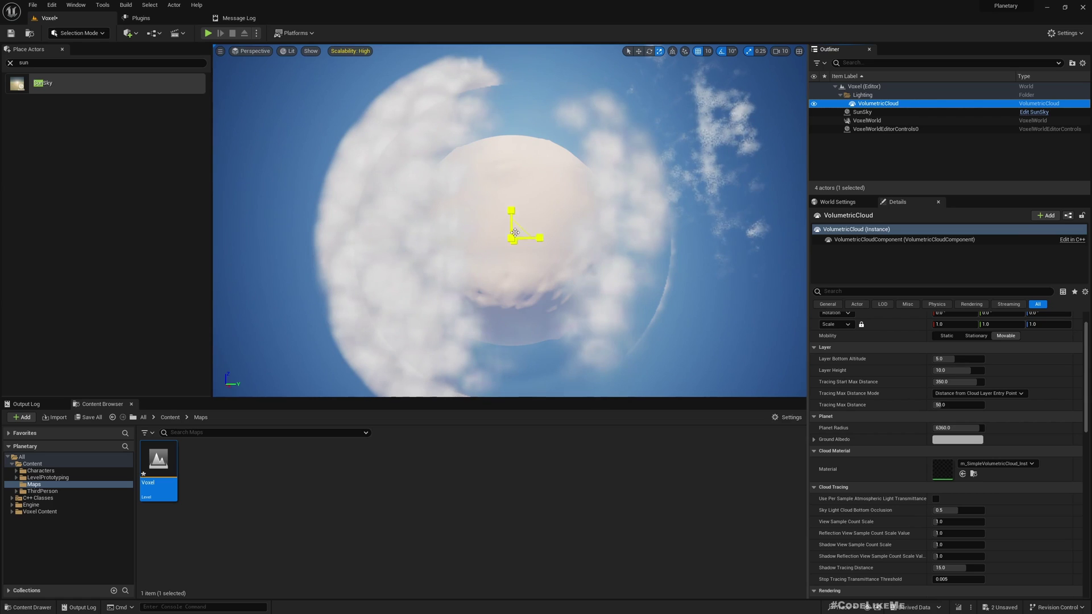
left_click(969, 358)
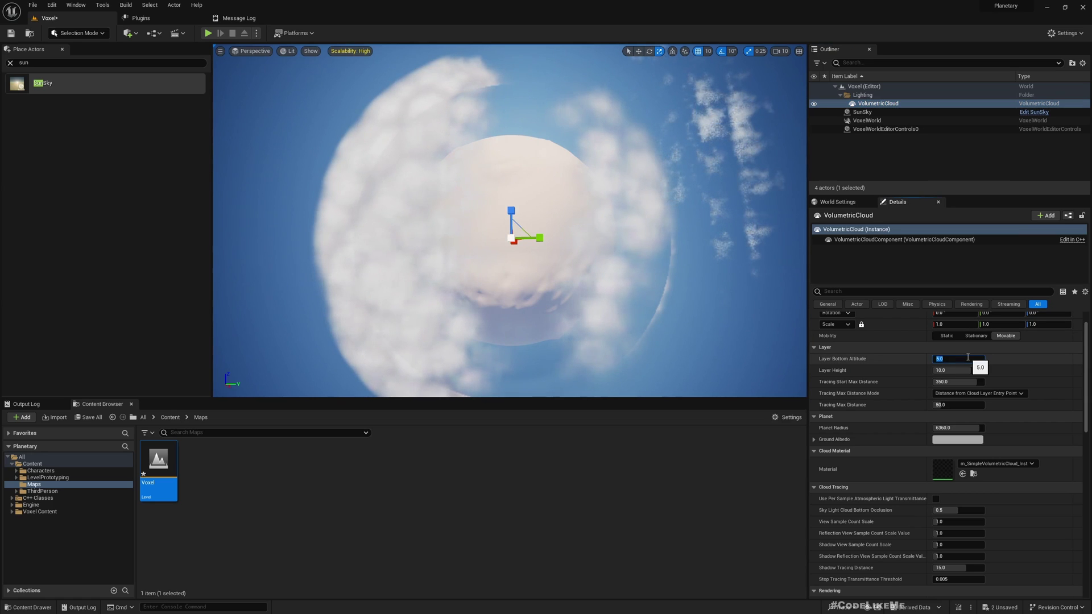
type("11")
key("Return")
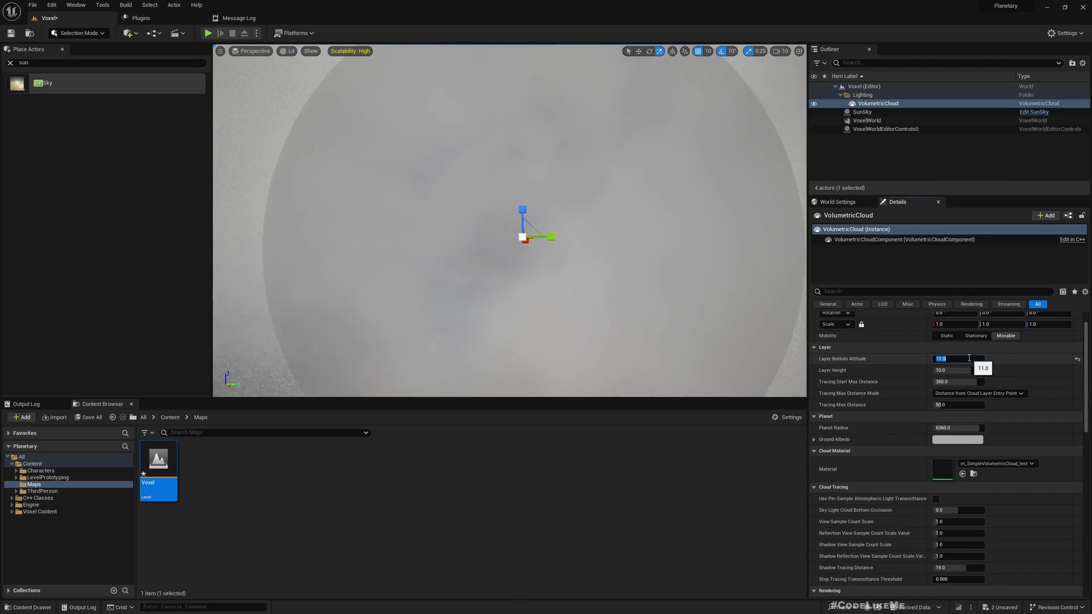
Lower the VolumetricCloud's Layer Bottom Altitude to 1 and inspect how closely the clouds wrap the planet
type("1")
key("Return")
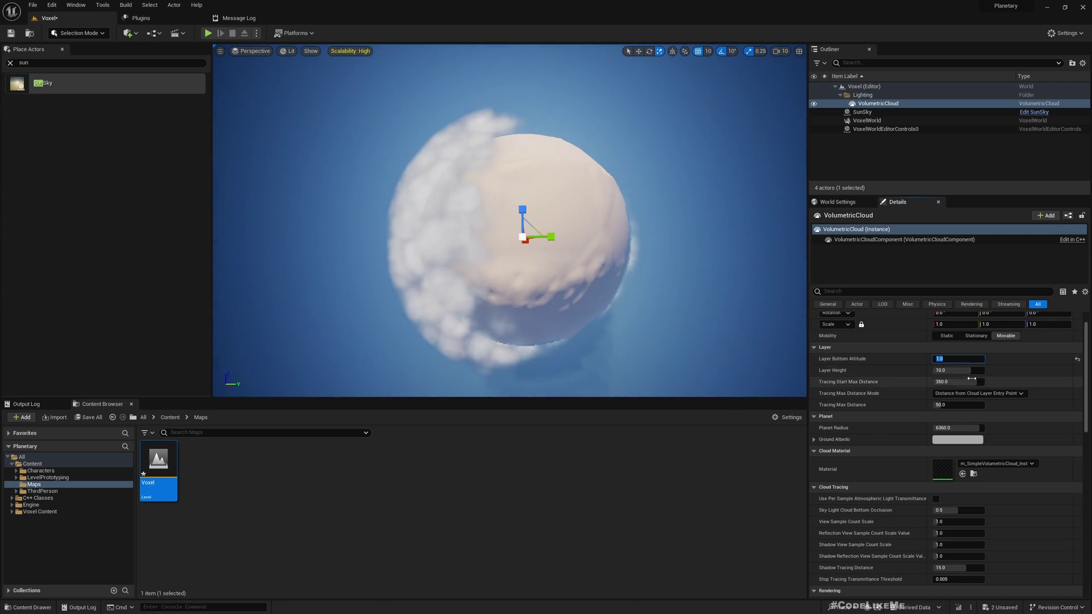
right_click_drag(574, 273, 489, 267)
key("f")
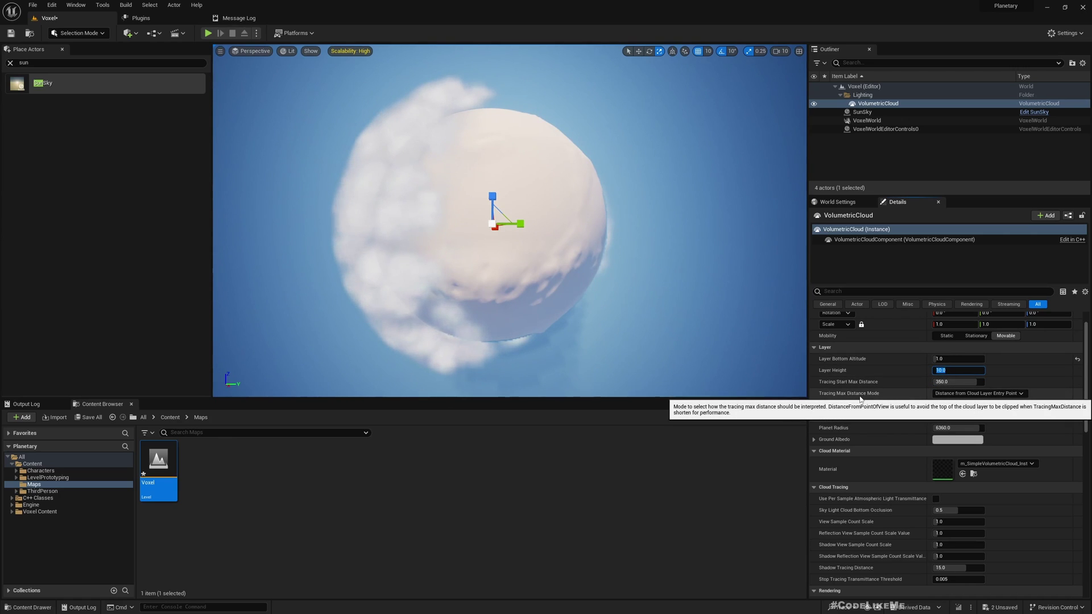
Try a Layer Height of 4 on the VolumetricCloud and inspect the cloud layer around the planet
left_click(987, 374)
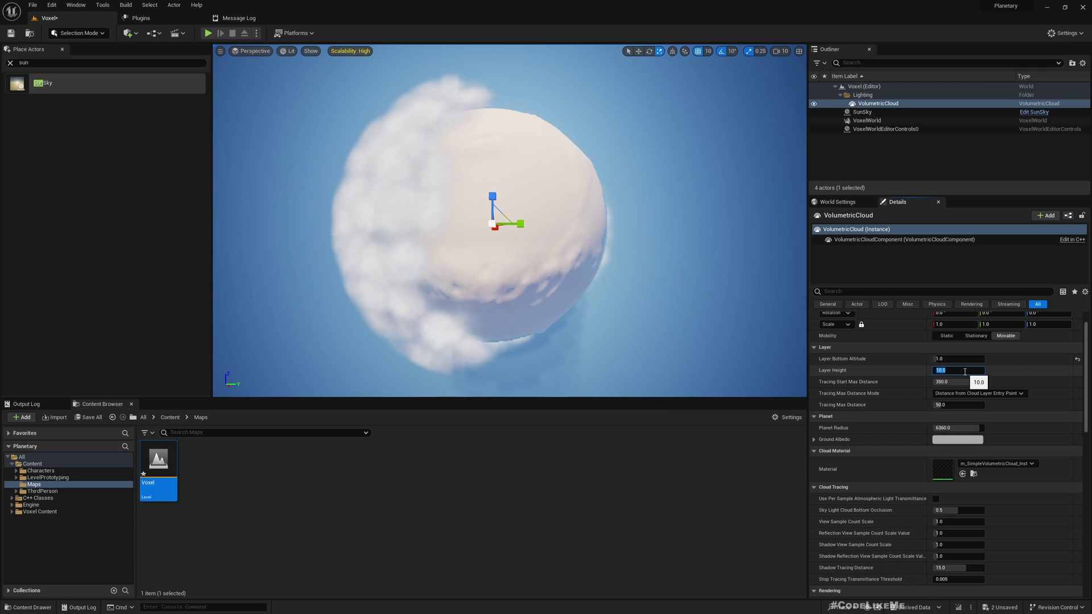
type("4")
key("Return")
right_click_drag(434, 159, 358, 154)
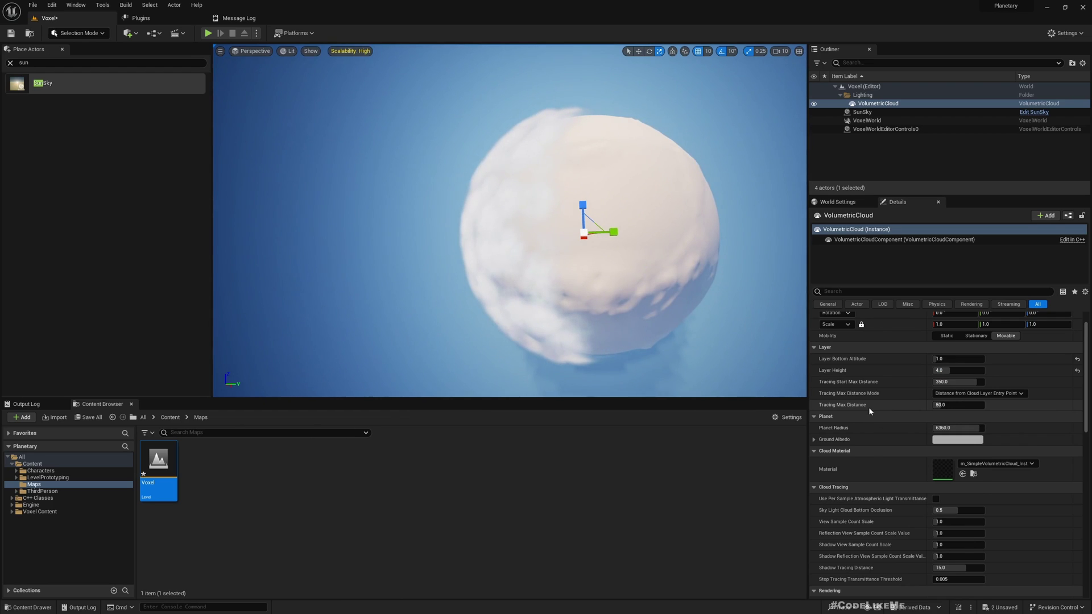
left_click(617, 351)
right_click_drag(574, 268, 403, 180)
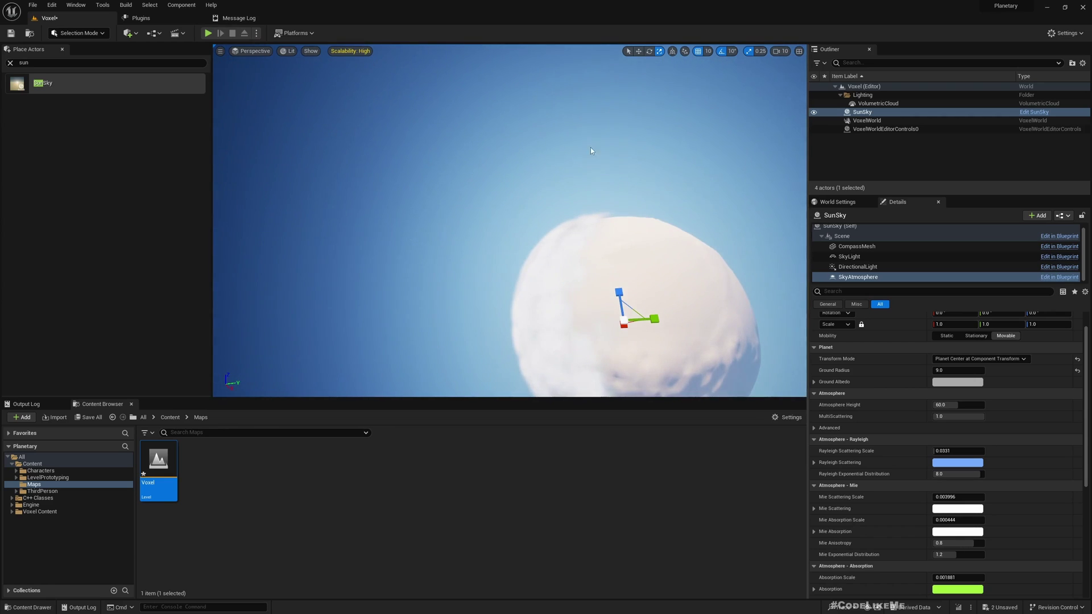
Set the Atmosphere Height of the SunSky's SkyAtmosphere component to 5 and inspect the atmosphere shell around the planet
left_click(896, 133)
left_click(863, 113)
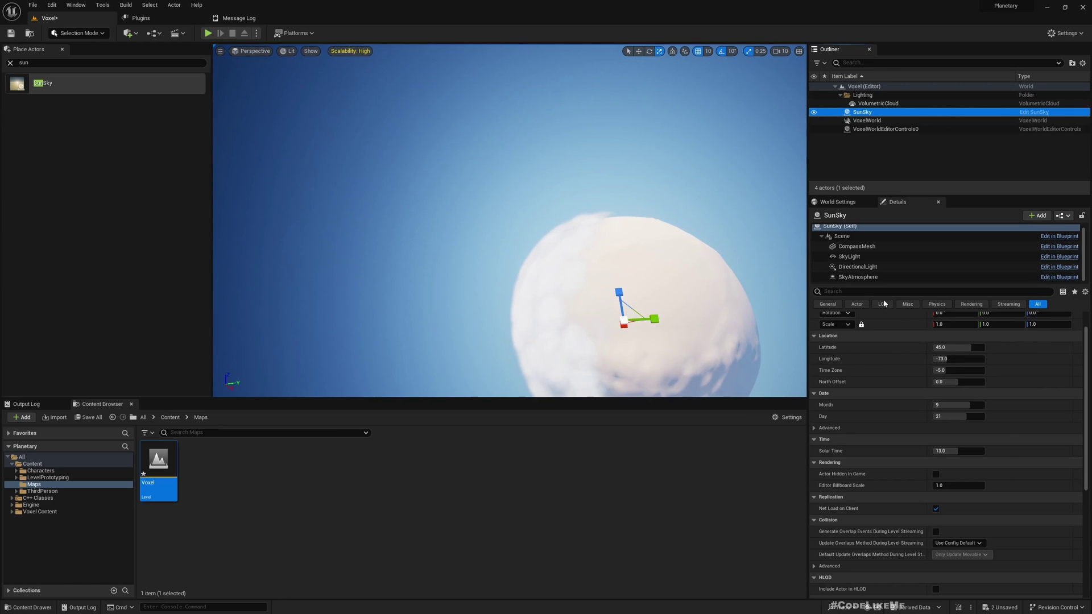
left_click(857, 277)
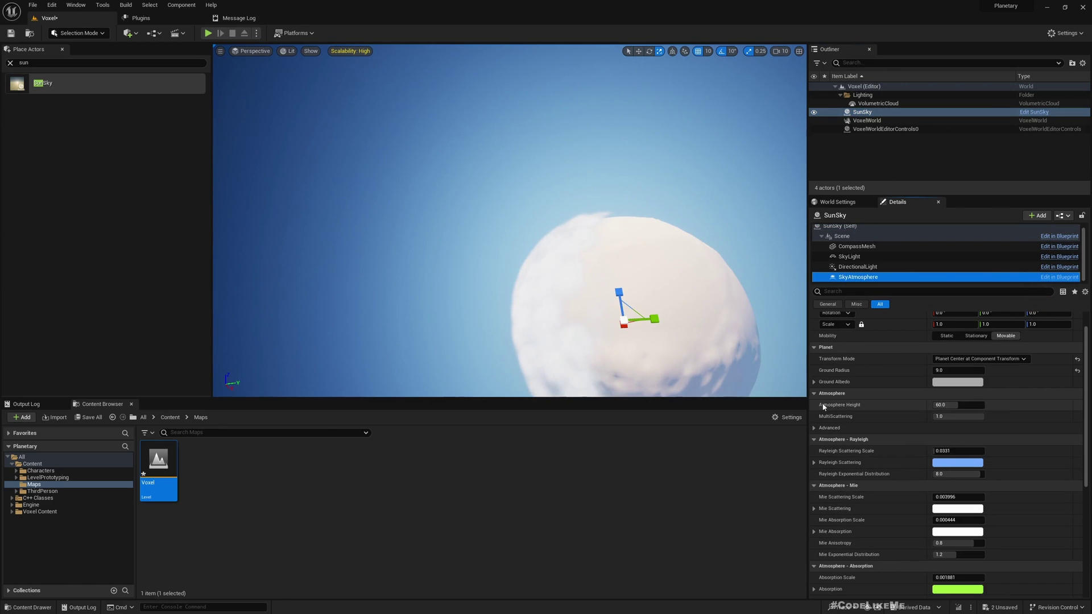
left_click(959, 405)
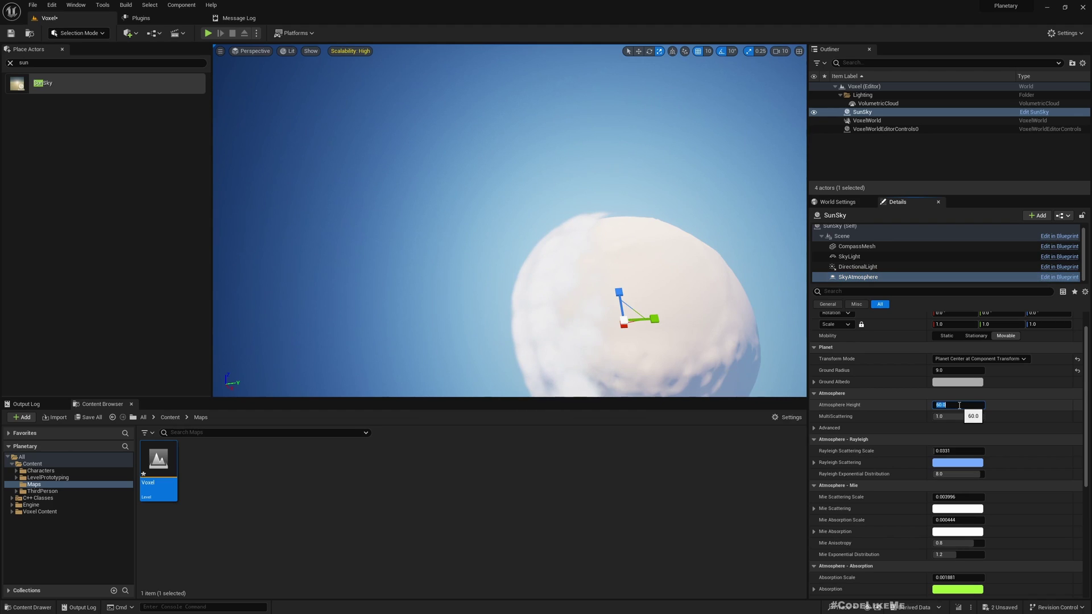
left_click(838, 410)
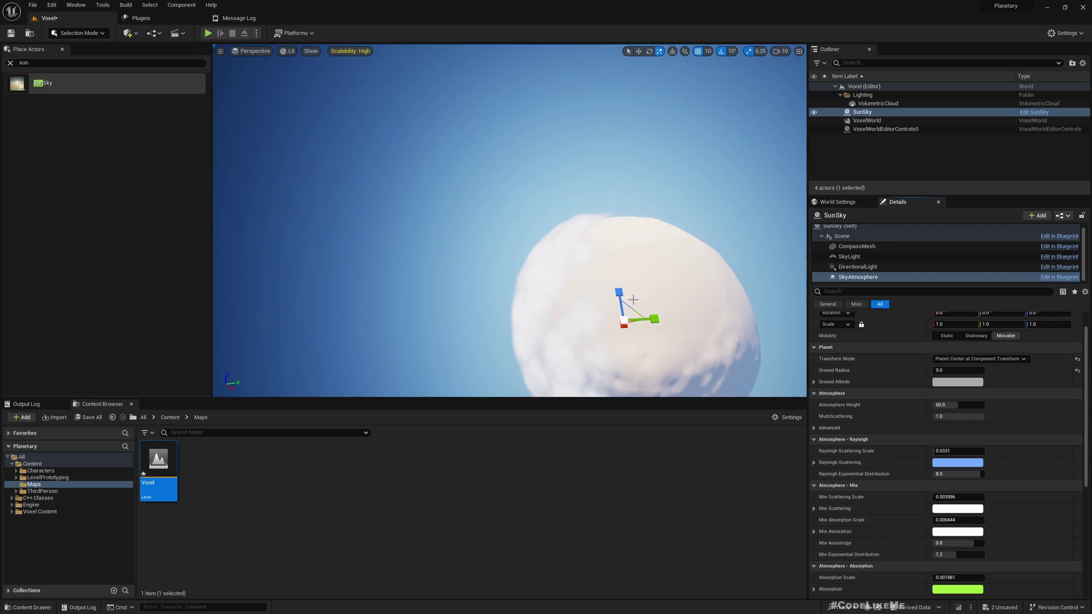
right_click_drag(593, 238, 600, 249)
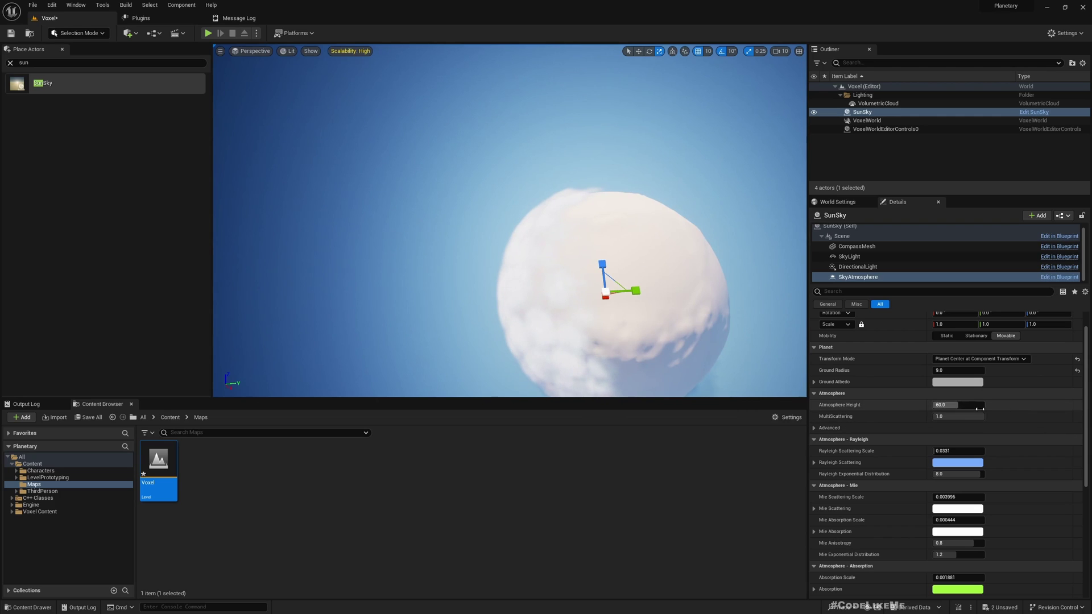
left_click(974, 405)
key("Return")
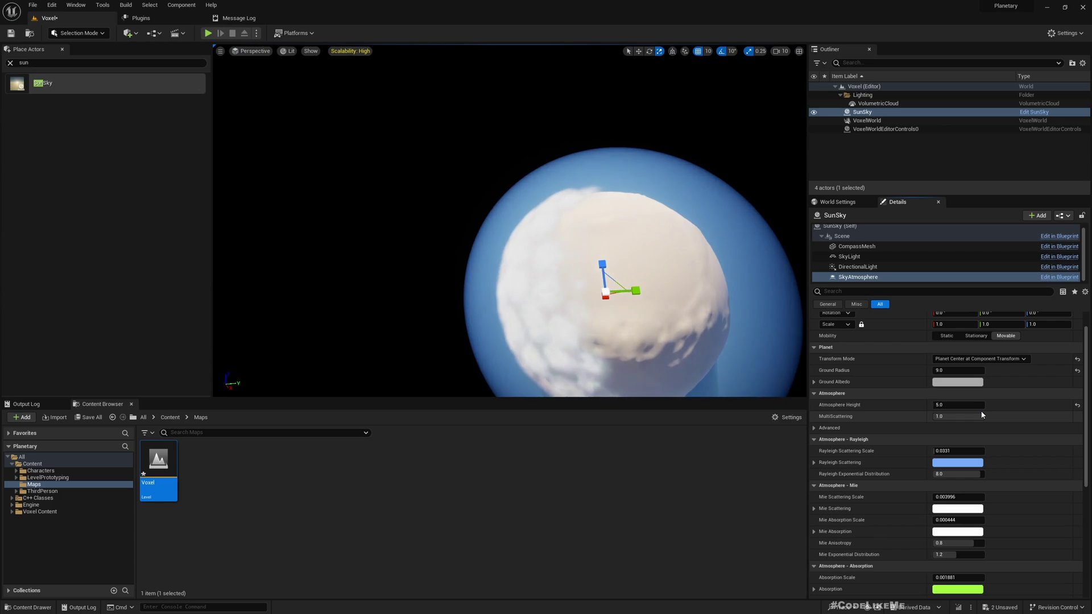
right_click_drag(671, 256, 704, 288)
right_click_drag(644, 271, 634, 257)
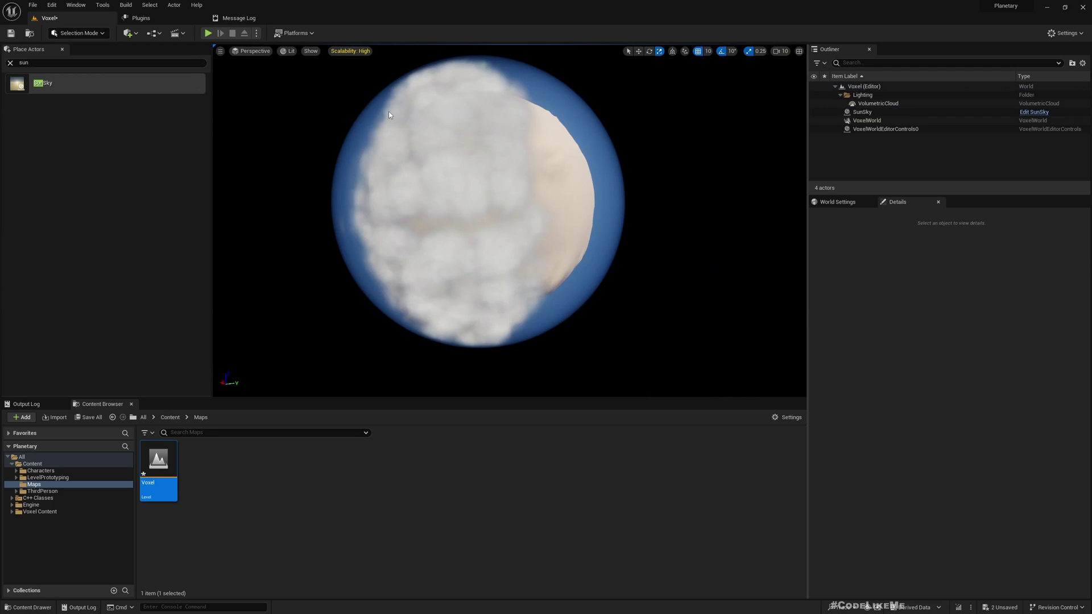
Go down to the VoxelWorld planet's surface, play-test the level from there and stop the play session
right_click_drag(391, 115, 388, 111)
key("w")
key("w")
right_click_drag(625, 253, 625, 253)
right_click(507, 116)
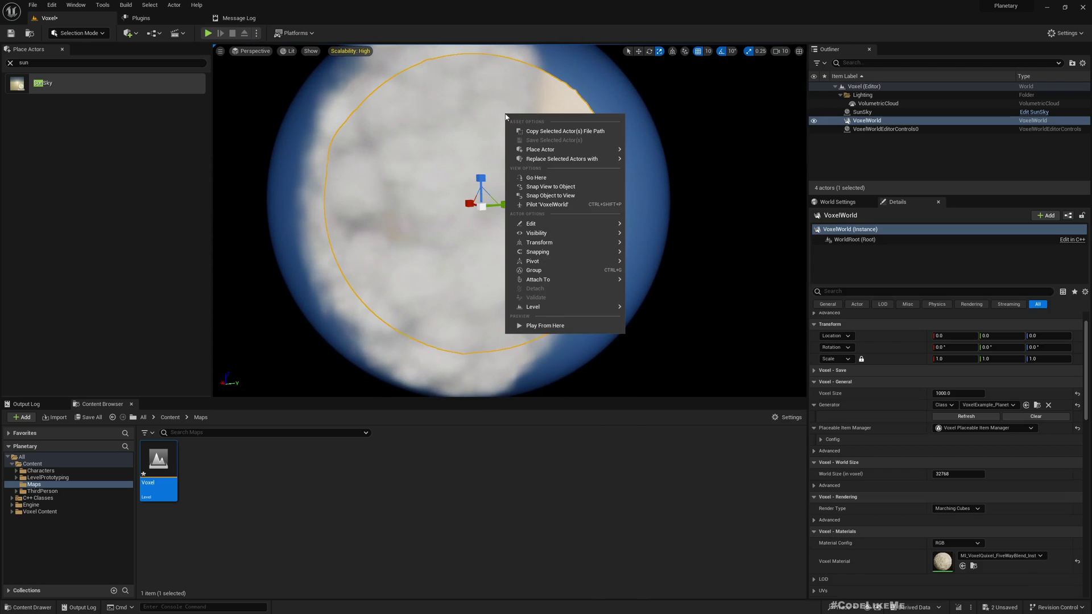
left_click(545, 326)
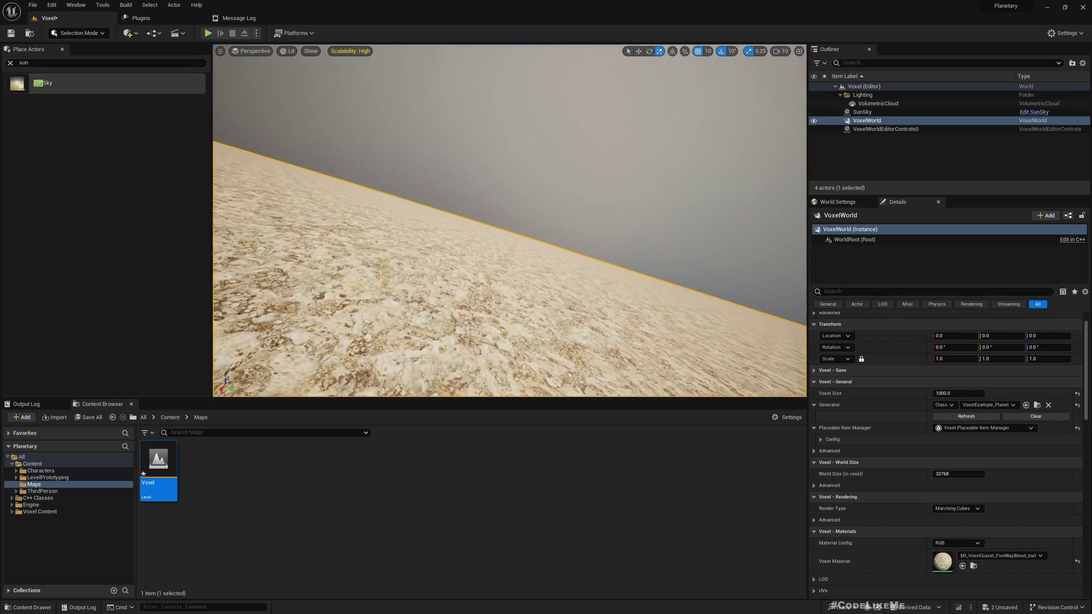
right_click_drag(545, 326, 544, 326)
key("alt+p")
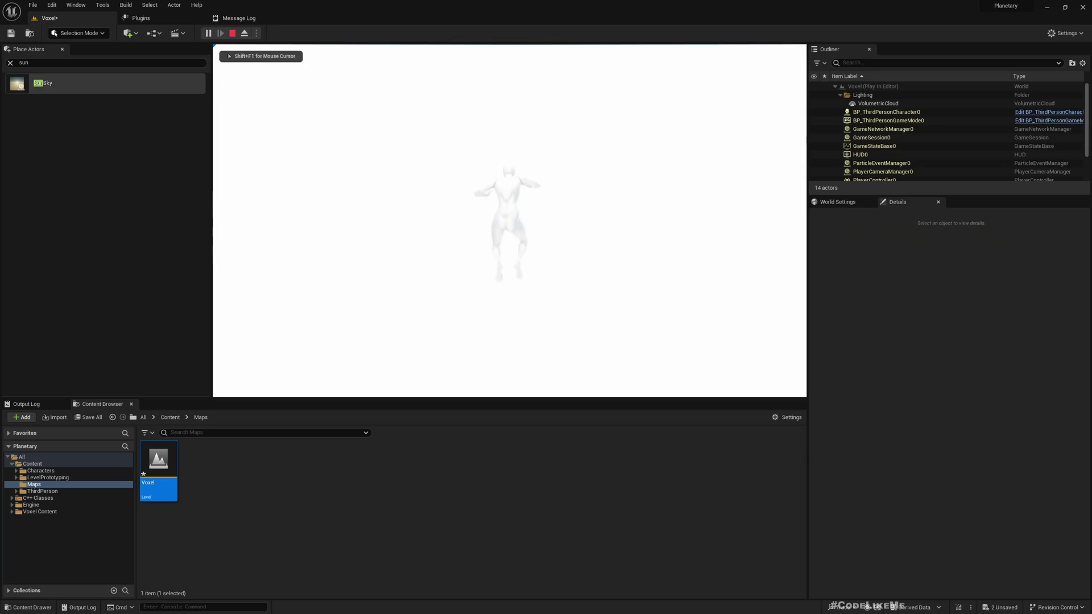
key("Escape")
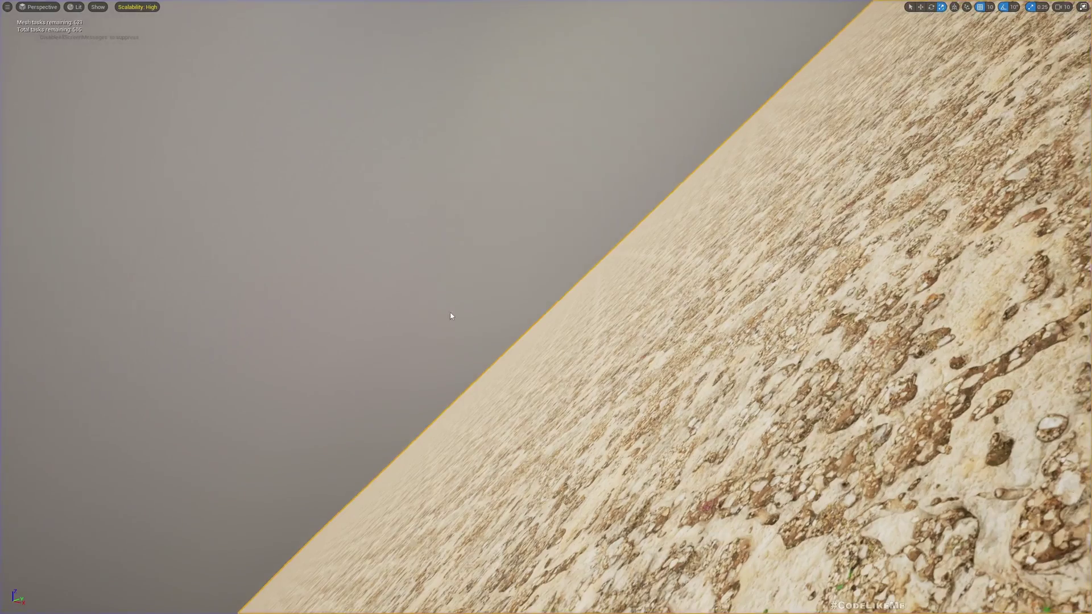
Examine the terrain, sky and clouds from the planet's surface, using the full-screen viewport and then the normal layout
mouse_move(450, 317)
right_mouse_down()
mouse_move(410, 307)
mouse_move(581, 332)
mouse_move(451, 316)
right_mouse_up()
key("s")
key("w")
right_click_drag(361, 267, 361, 268)
key("w")
key("F11")
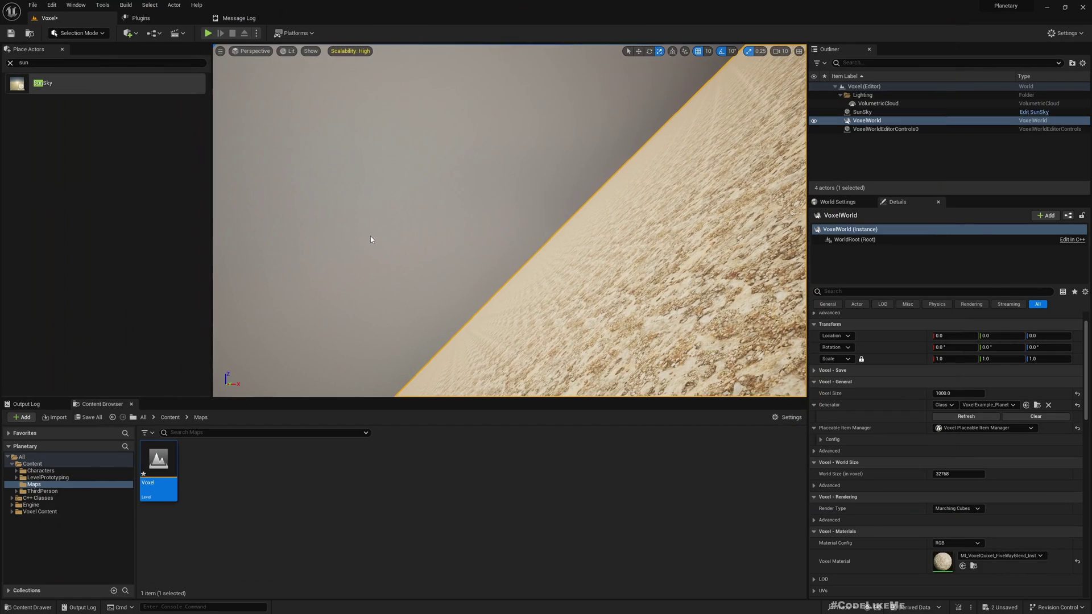
right_click_drag(589, 180, 579, 183)
key("w")
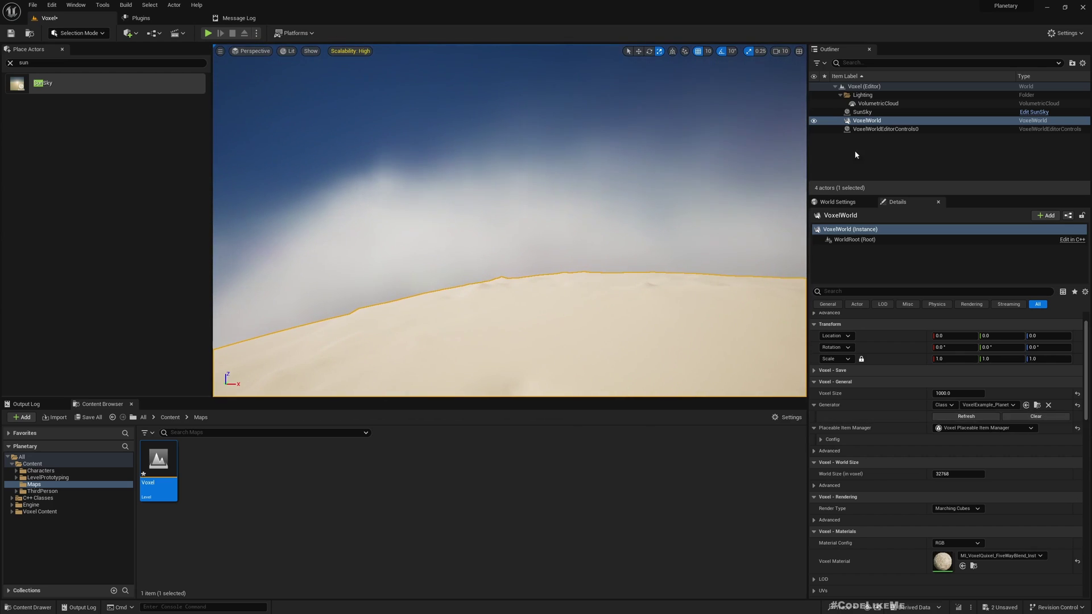
Set the VolumetricCloud's Layer Bottom Altitude to 1 while viewing the planet's horizon
left_click(878, 103)
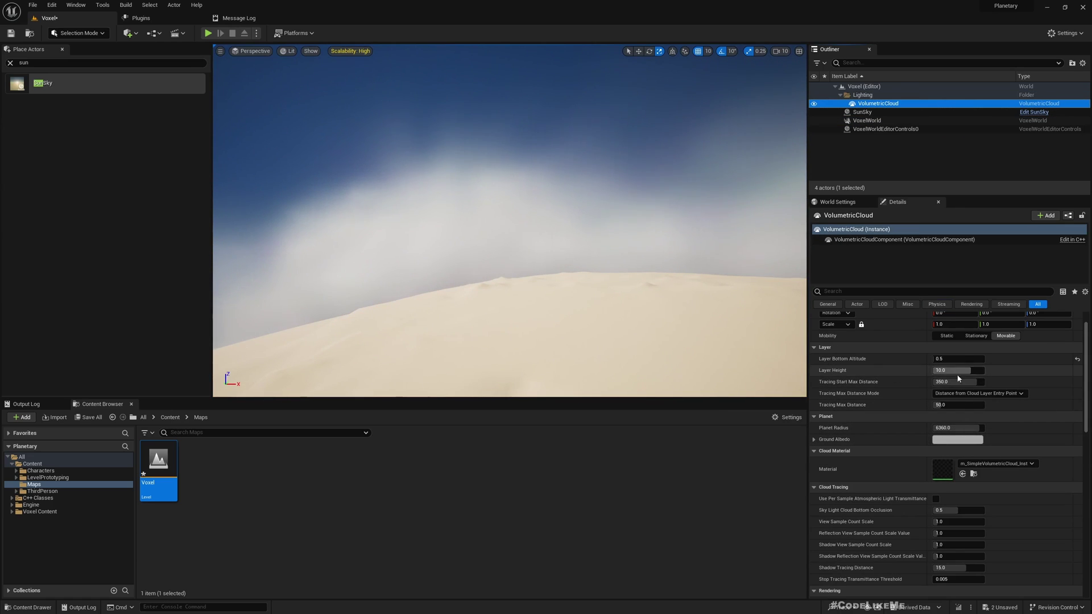
left_click(955, 359)
key("Return")
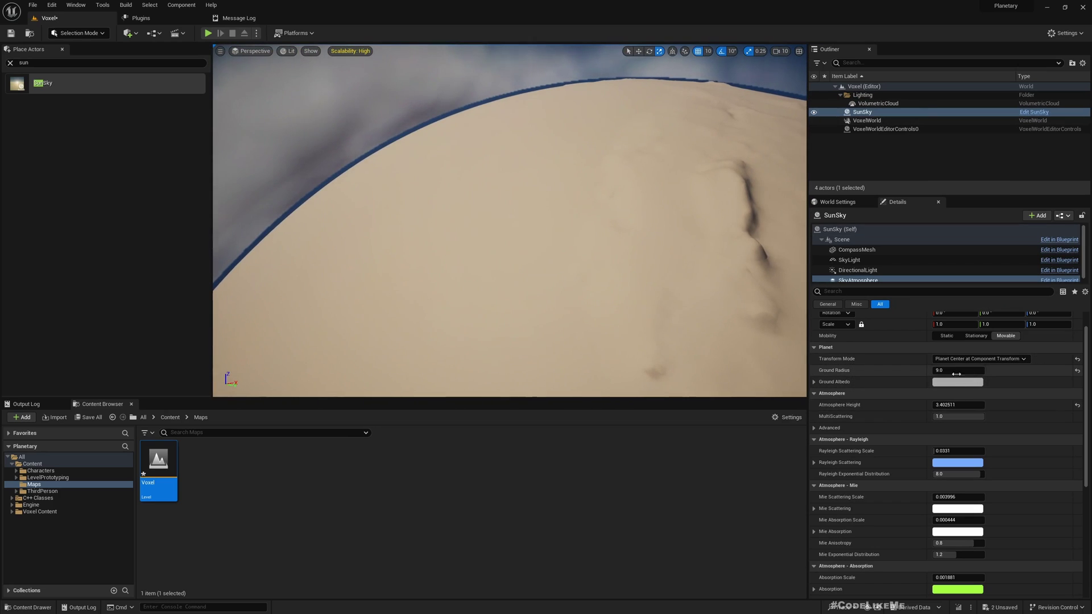
Try a Ground Radius of 8 on the SunSky's SkyAtmosphere, then set it back to 9
type("8")
key("Return")
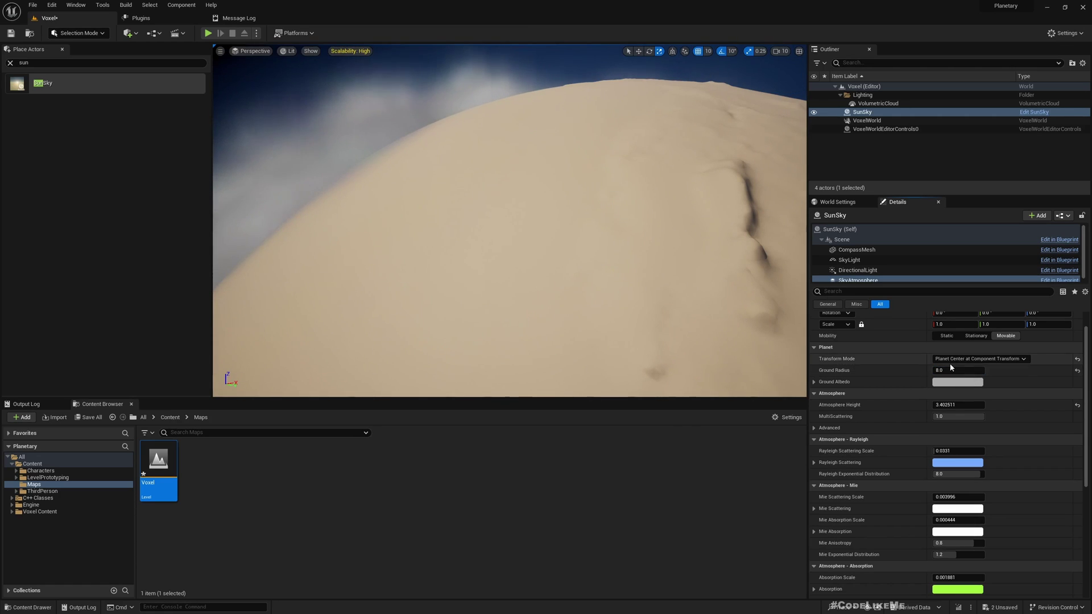
left_click(964, 371)
type("9")
key("Return")
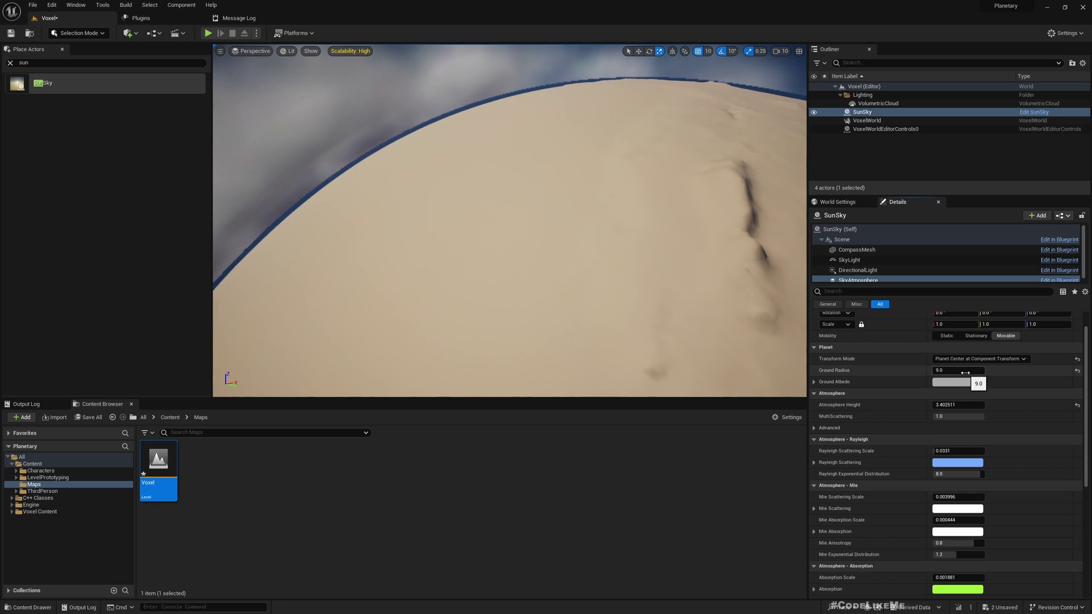
Set the VolumetricCloud's Layer Bottom Altitude to 0.5 and inspect the clouds along the planet's horizon
left_click(866, 121)
left_click(865, 113)
left_click(867, 121)
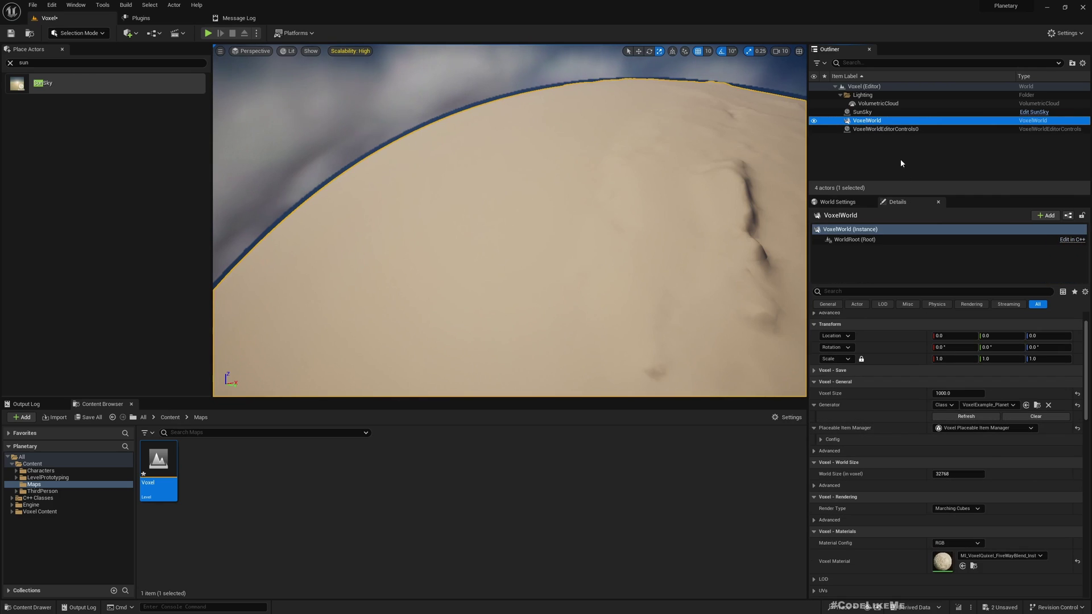
left_click(885, 129)
left_click(878, 104)
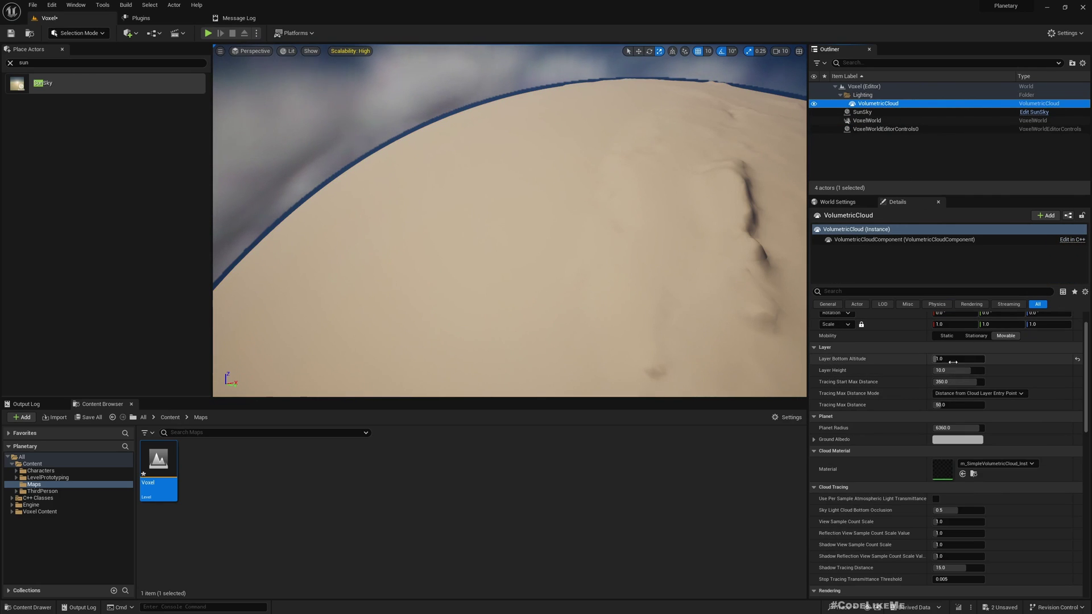
left_click(955, 360)
type("0.5")
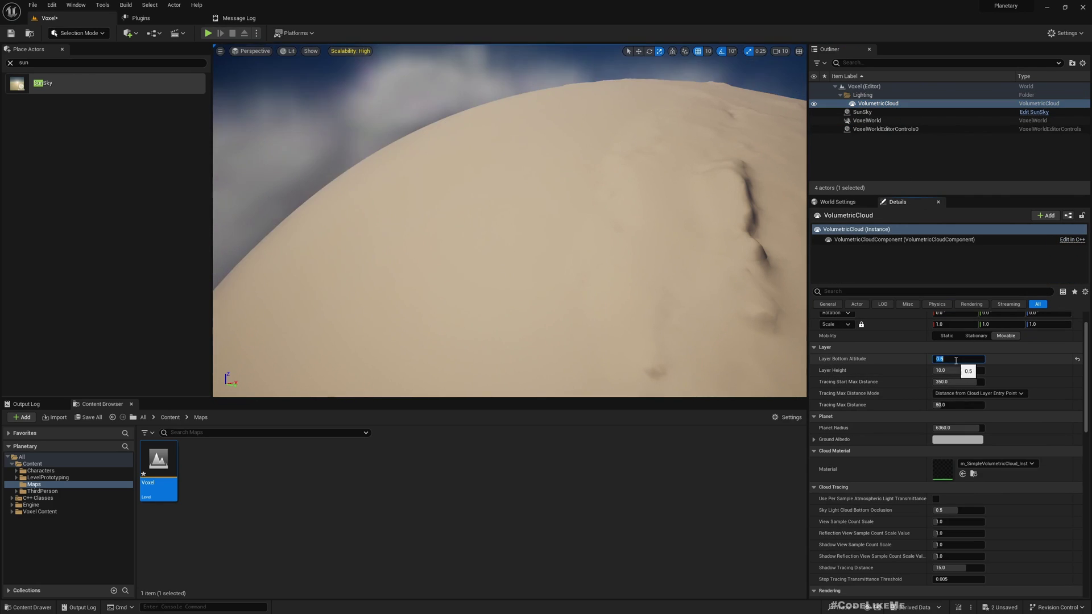
key("Return")
right_click_drag(625, 328, 685, 321)
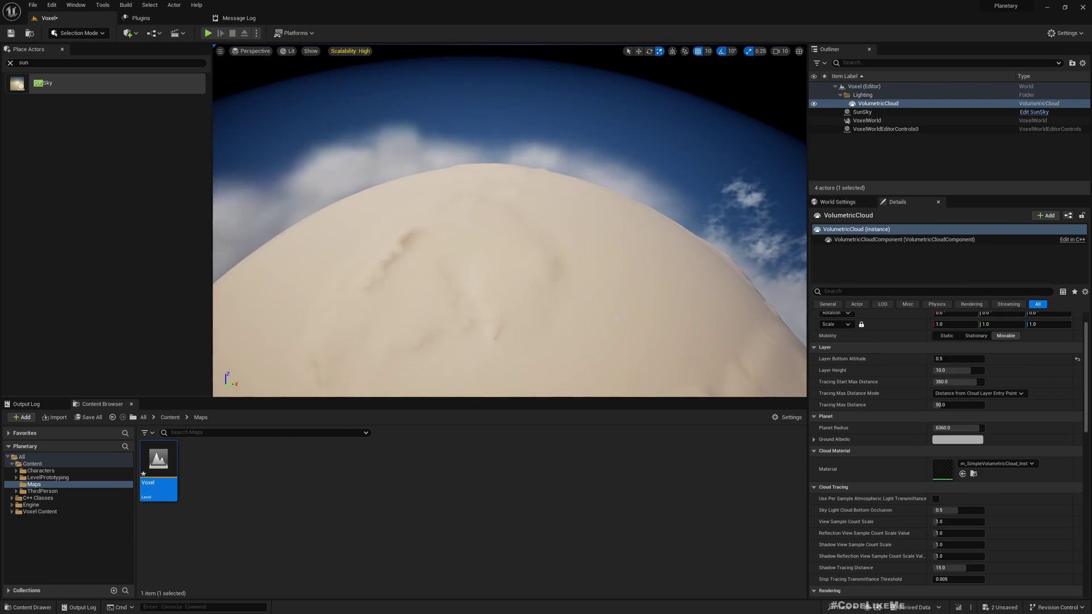
Select the VoxelWorld planet and set its Voxel Size to 10000
left_click(506, 244)
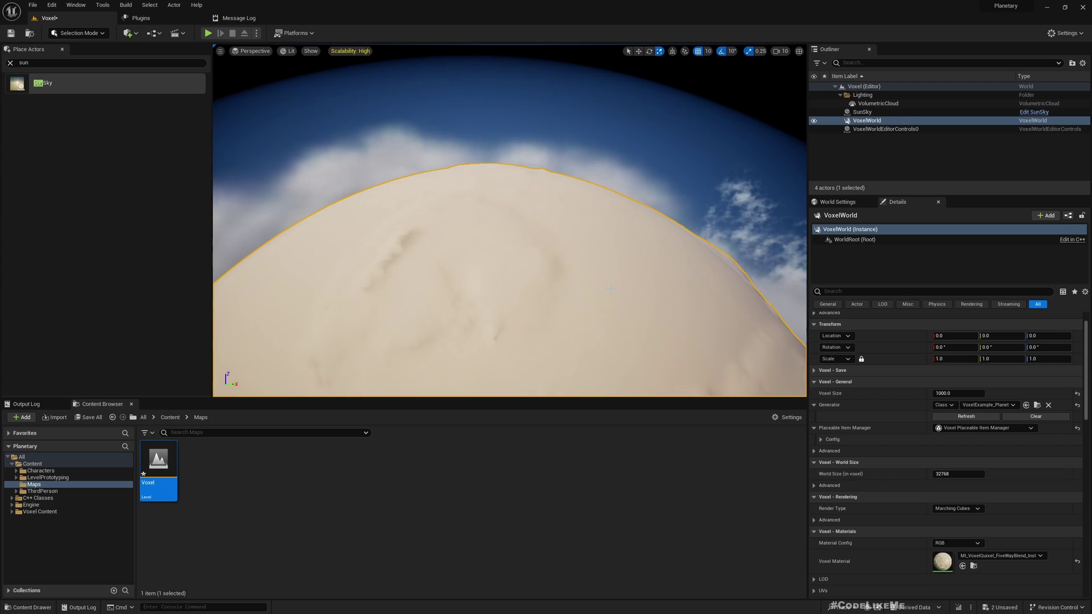
right_click_drag(611, 289, 678, 348)
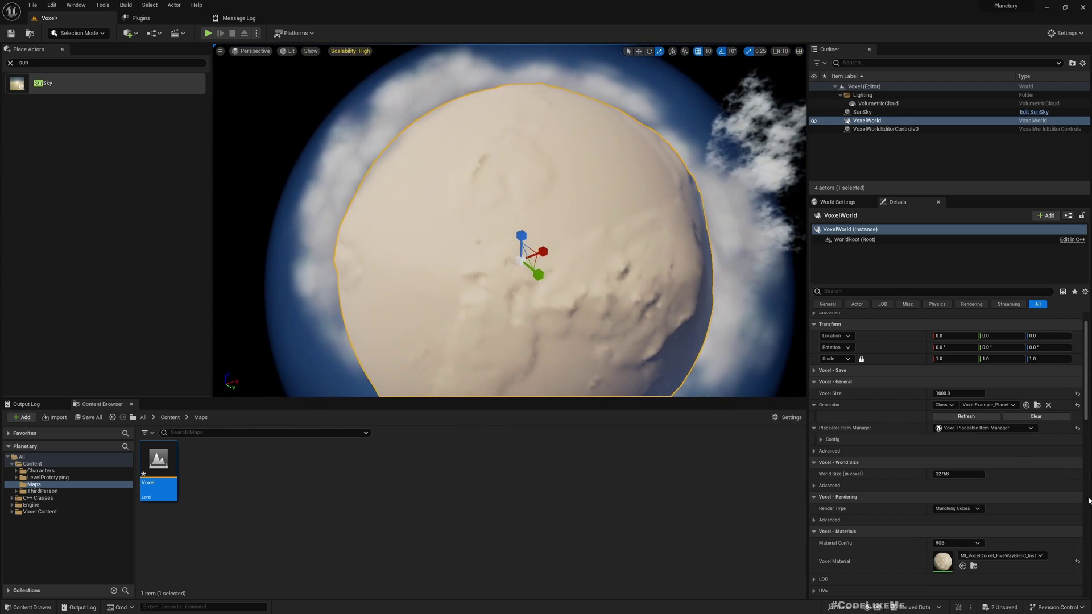
left_click(957, 394)
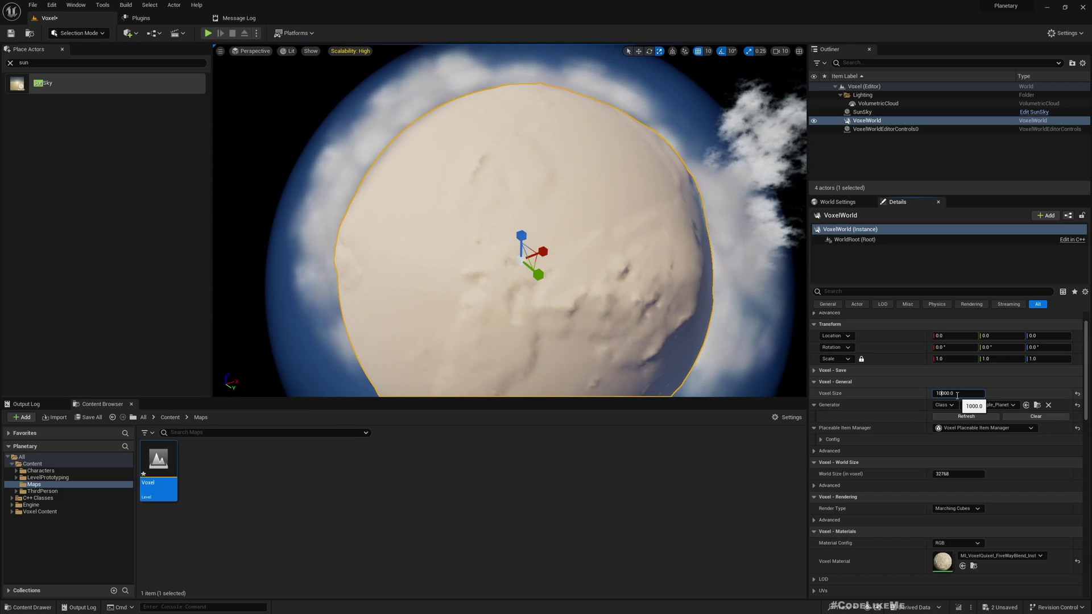
key("Return")
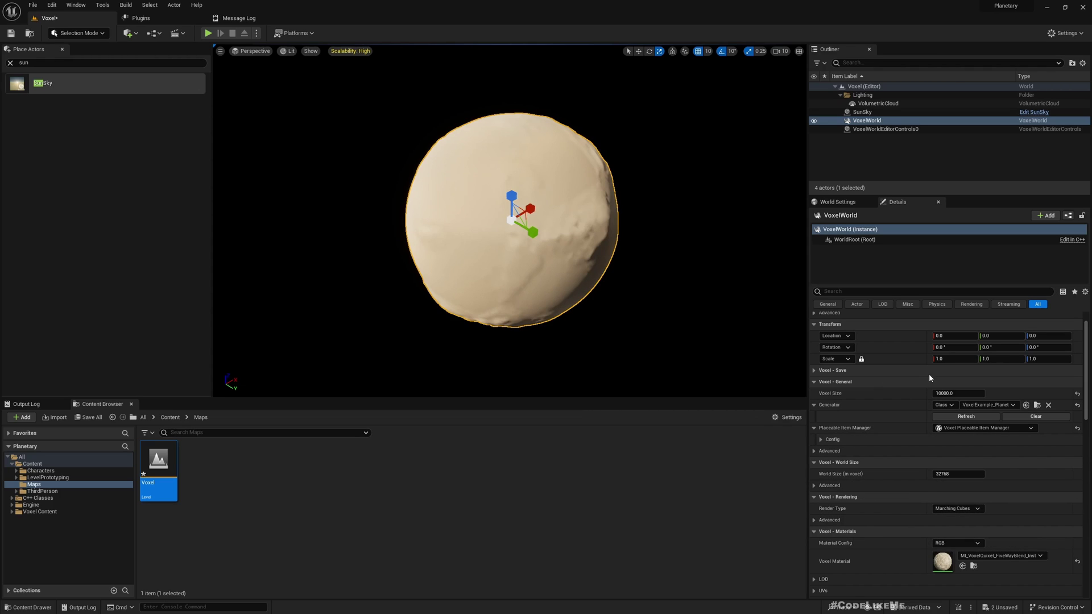
Set the Ground Radius of the SunSky's SkyAtmosphere to 90, then raise it to 100 to fit the enlarged planet
left_click(863, 112)
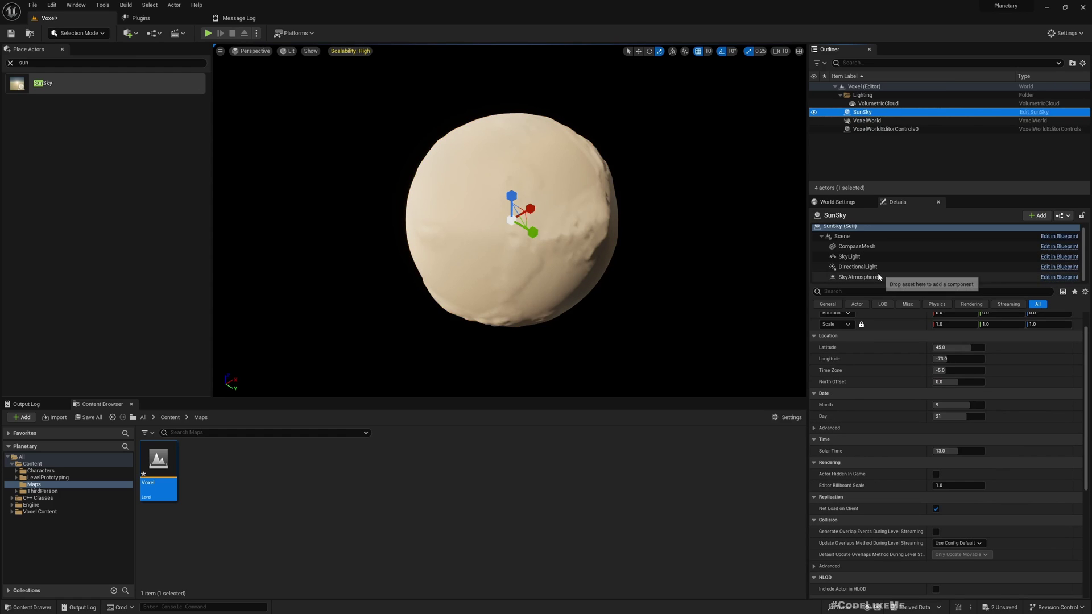
left_click(856, 279)
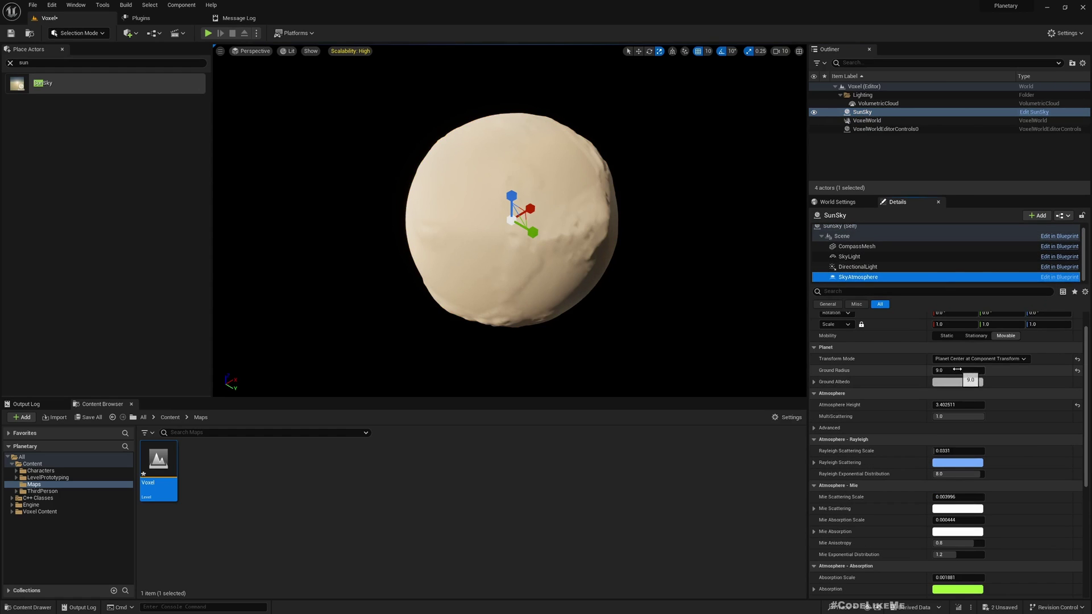
left_click(958, 370)
type("90")
key("Return")
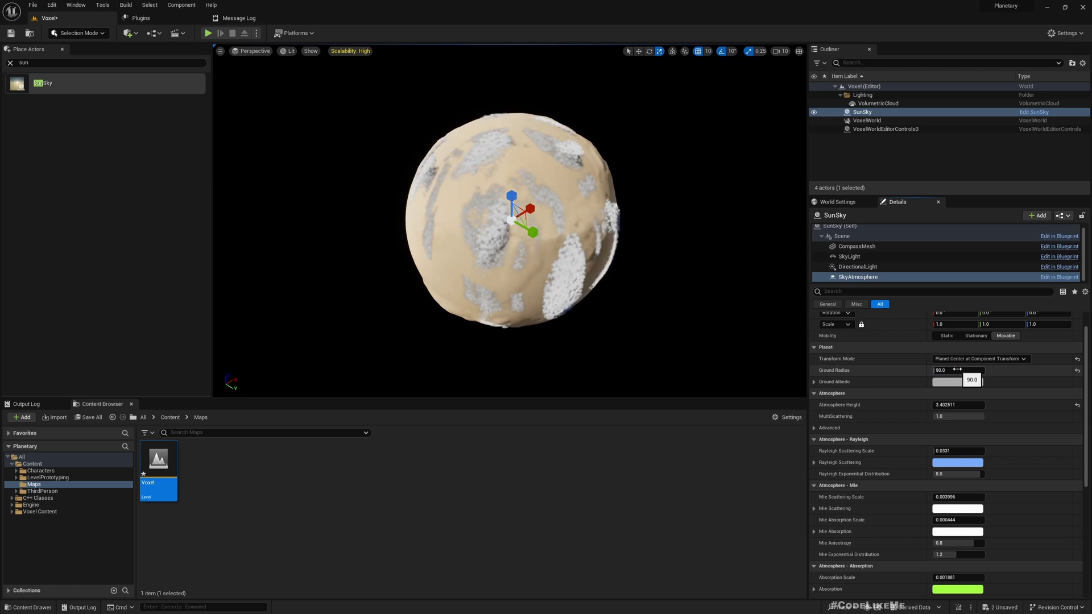
left_click(958, 369)
key("Return")
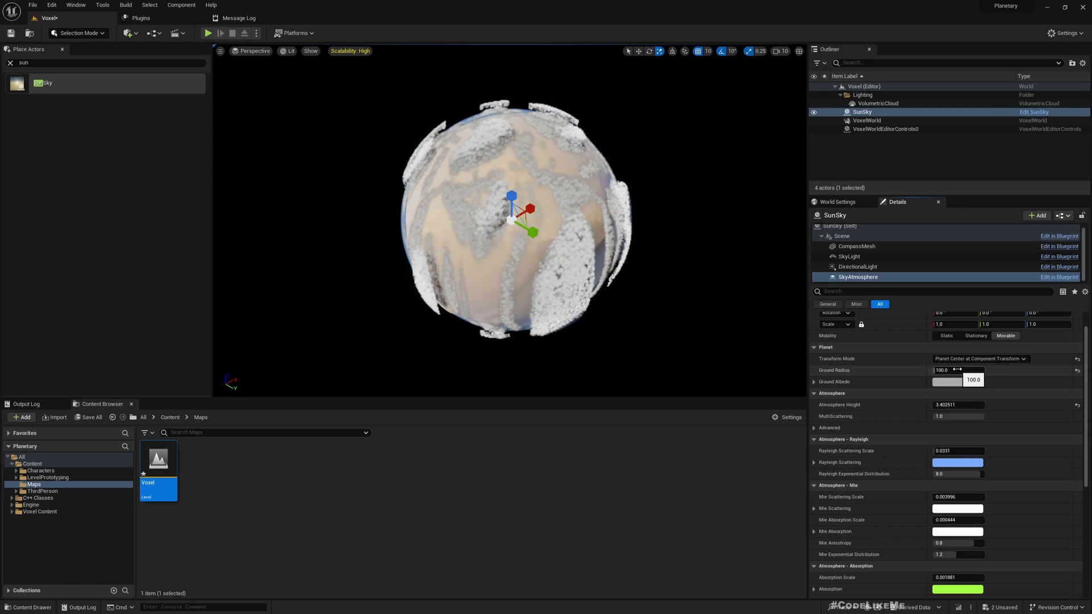
right_click_drag(512, 232, 501, 211)
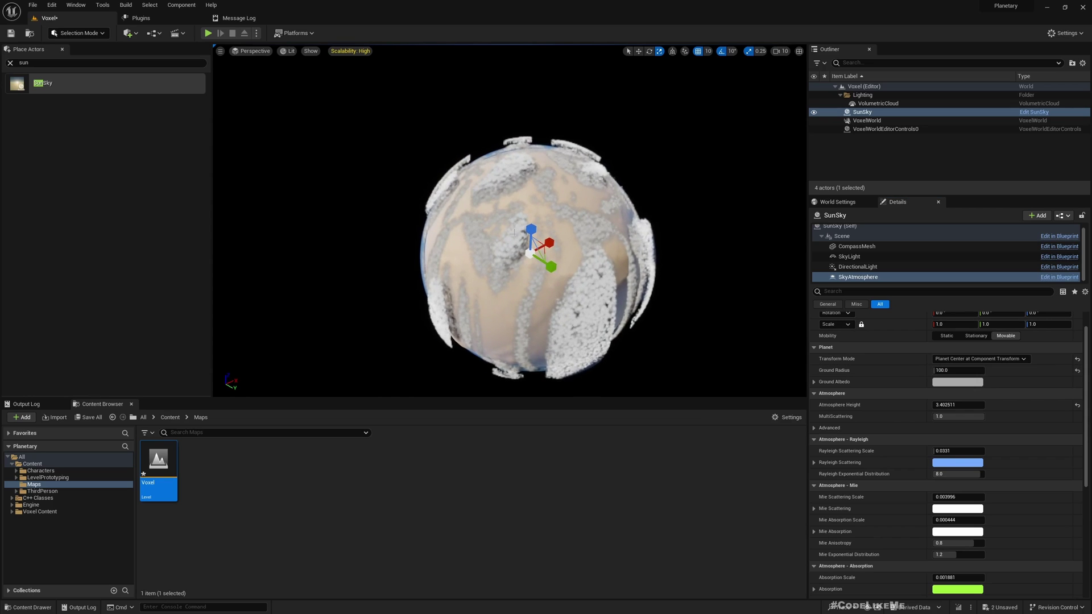
middle_click_drag(513, 232, 496, 207)
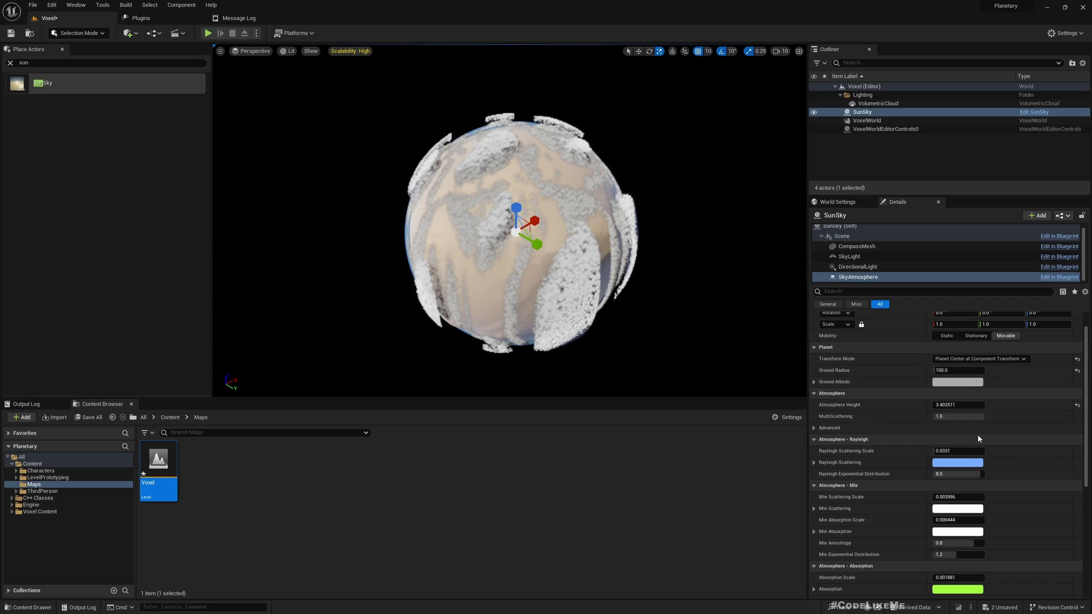
Raise the SkyAtmosphere's Atmosphere Height to 20, then 30, and finally 50
left_click(962, 406)
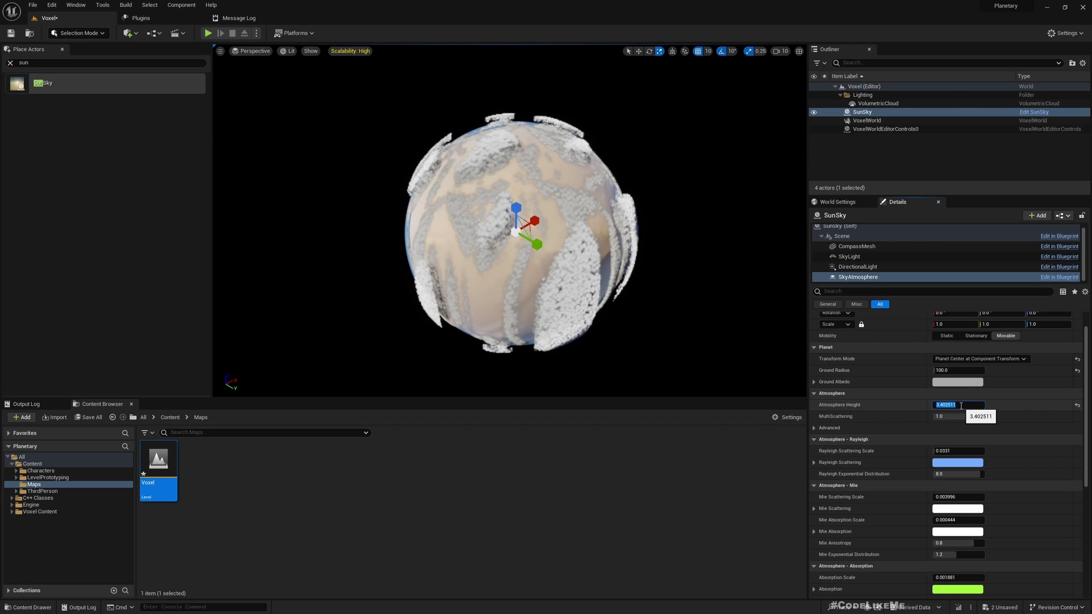
key("Return")
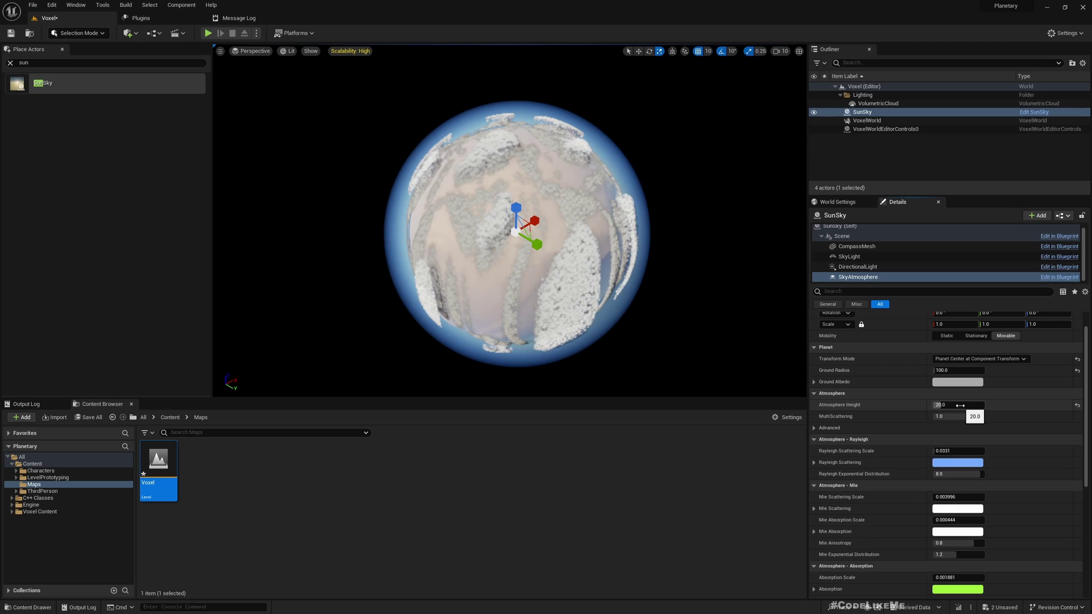
left_click(961, 405)
type("30")
key("Return")
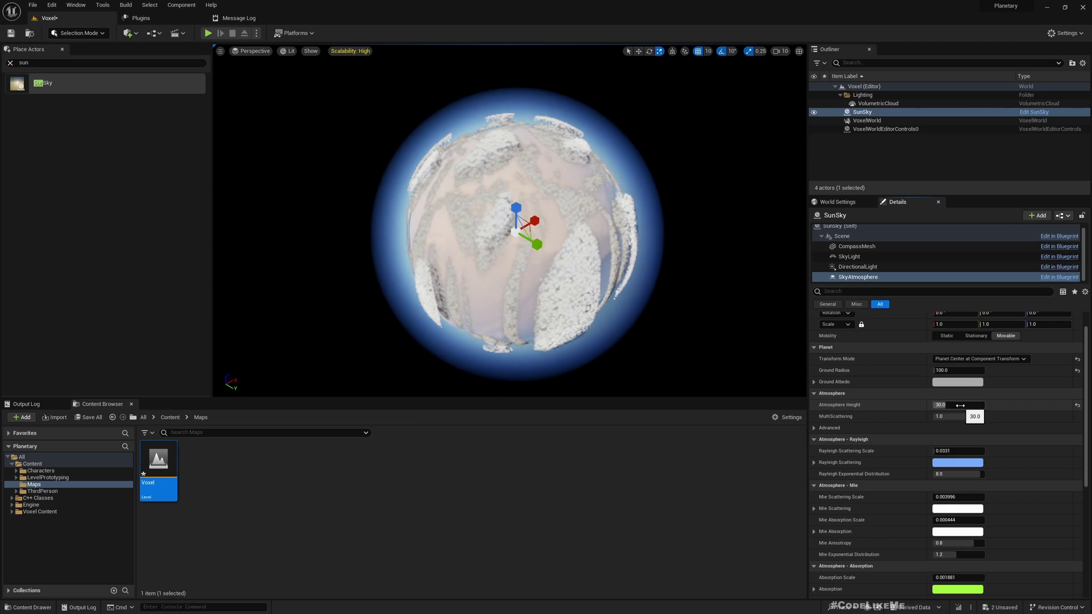
left_click_drag(961, 406, 960, 405)
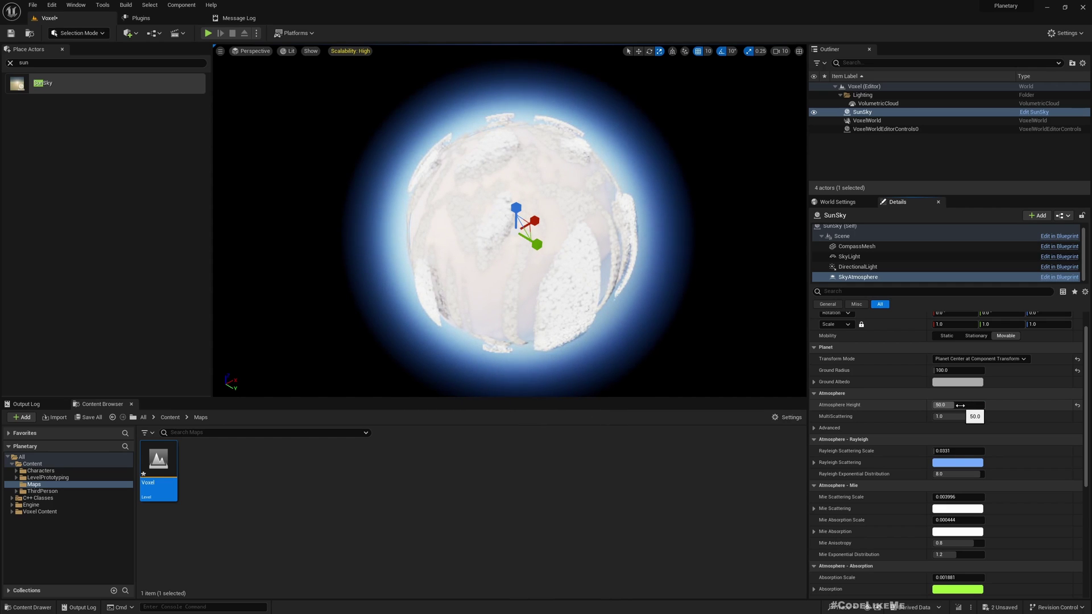
Select the VolumetricCloud and raise its Layer Bottom Altitude to 1, then 3, and finally 5
left_click(867, 120)
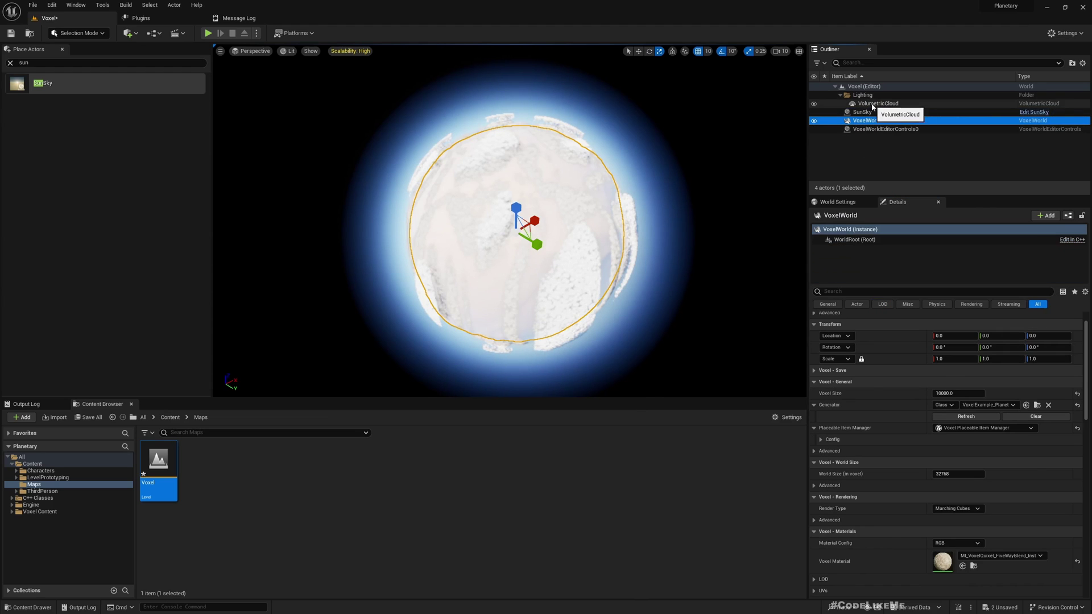
left_click(874, 104)
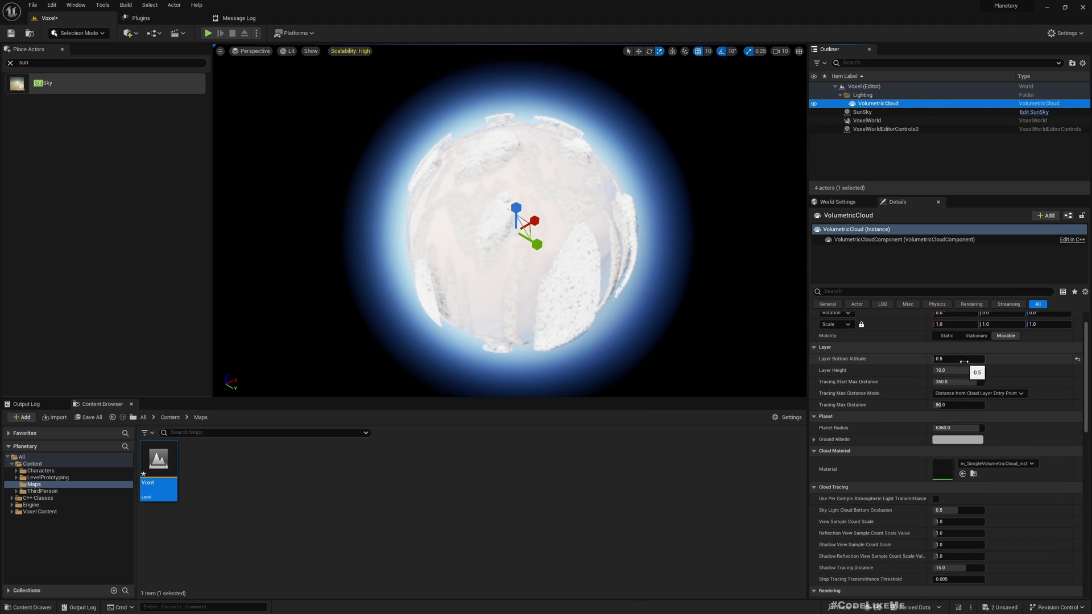
left_click(963, 360)
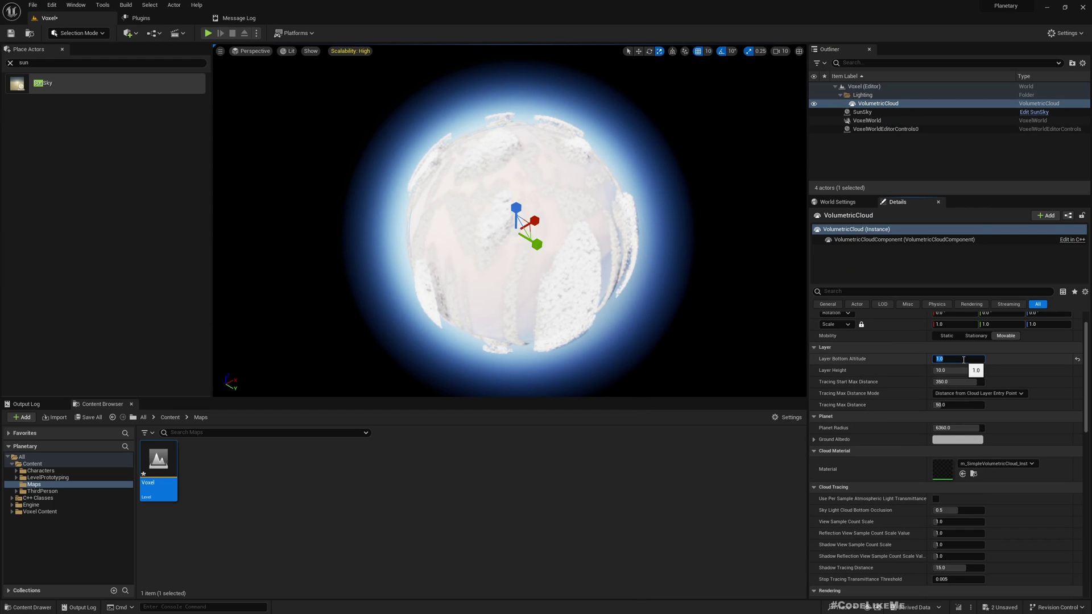
type("3")
key("Return")
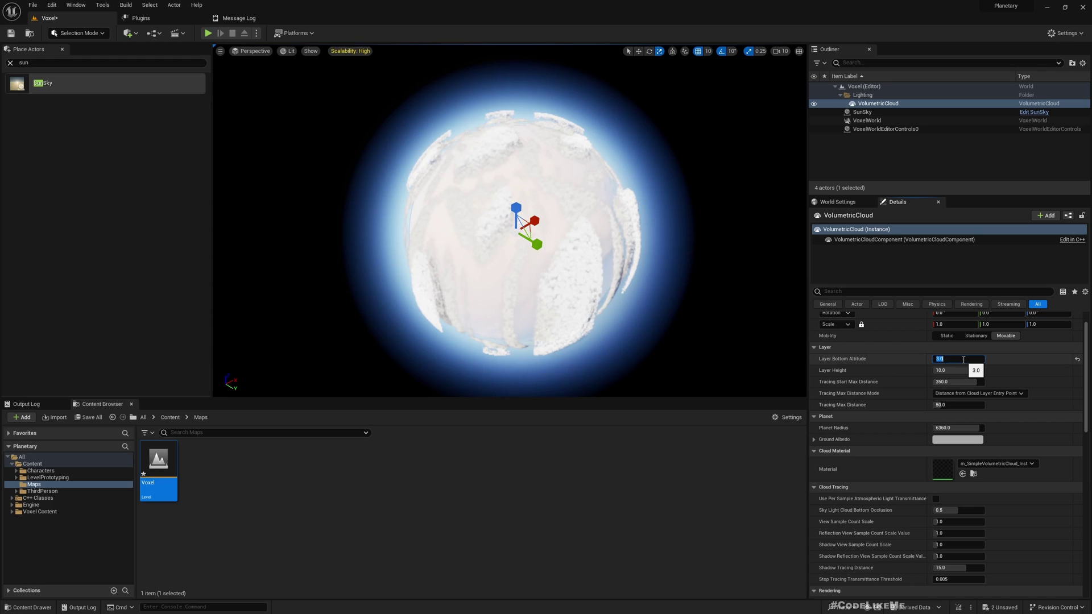
key("Tab")
key("shift+Tab")
left_click(963, 359)
type("5")
key("Tab")
Try VolumetricCloud Layer Height values of 30, 20 and 15, then set it back to 10
type("30")
key("Return")
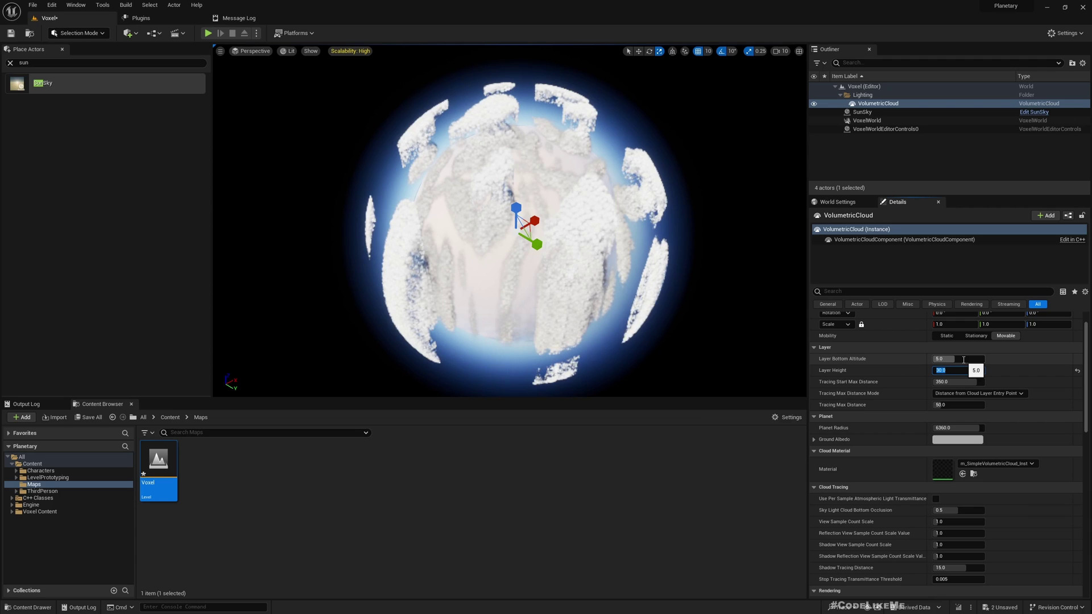
type("0")
key("Return")
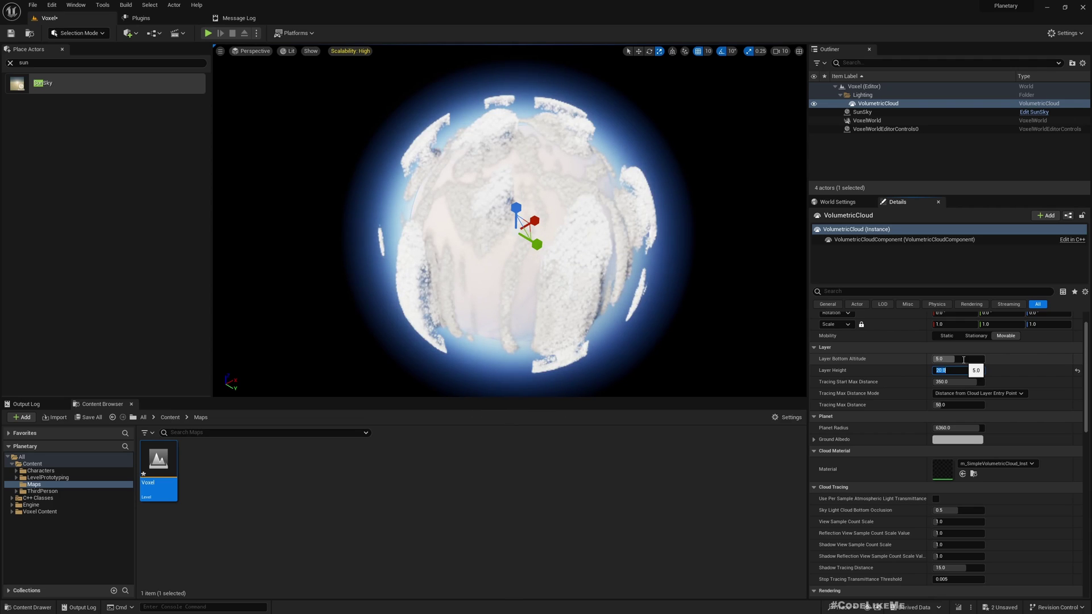
key("Return")
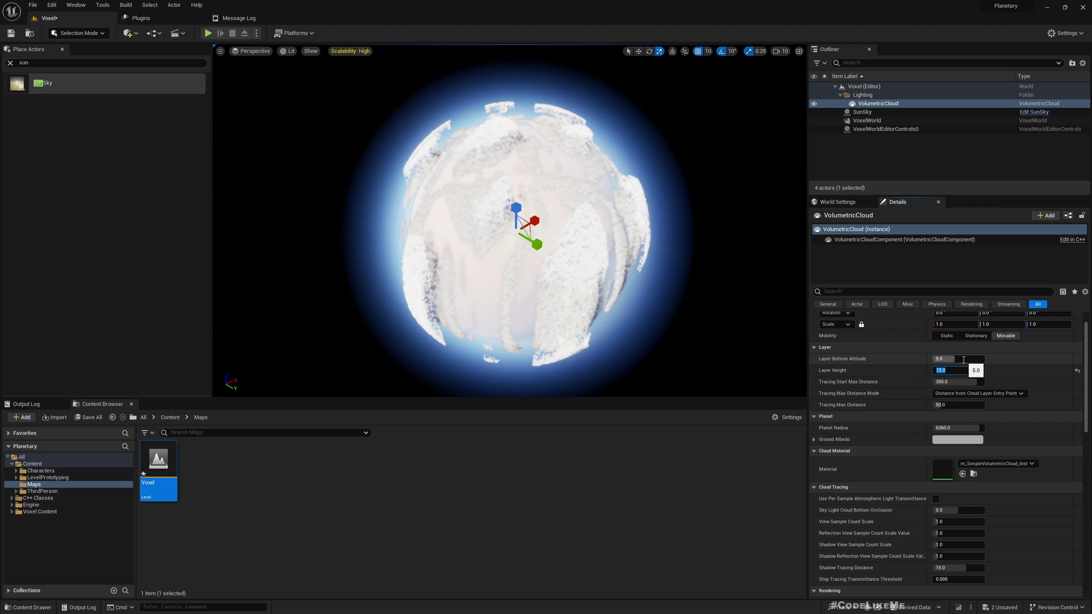
type("10")
key("Return")
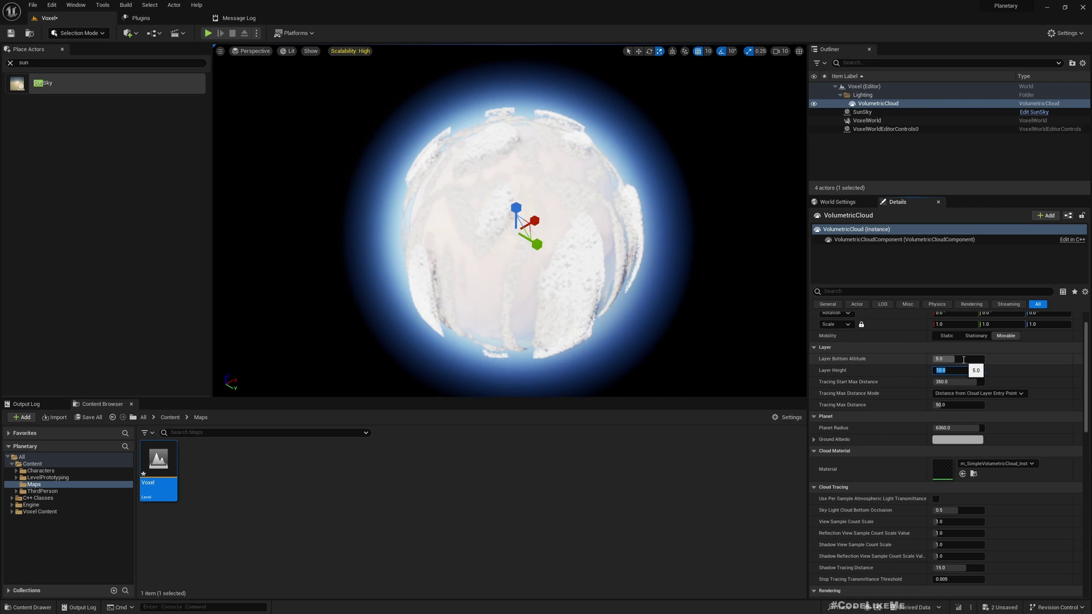
Play-test the level by walking the character across the planet, then stop and inspect the clouds and atmosphere from above the surface
right_click_drag(488, 237, 514, 249)
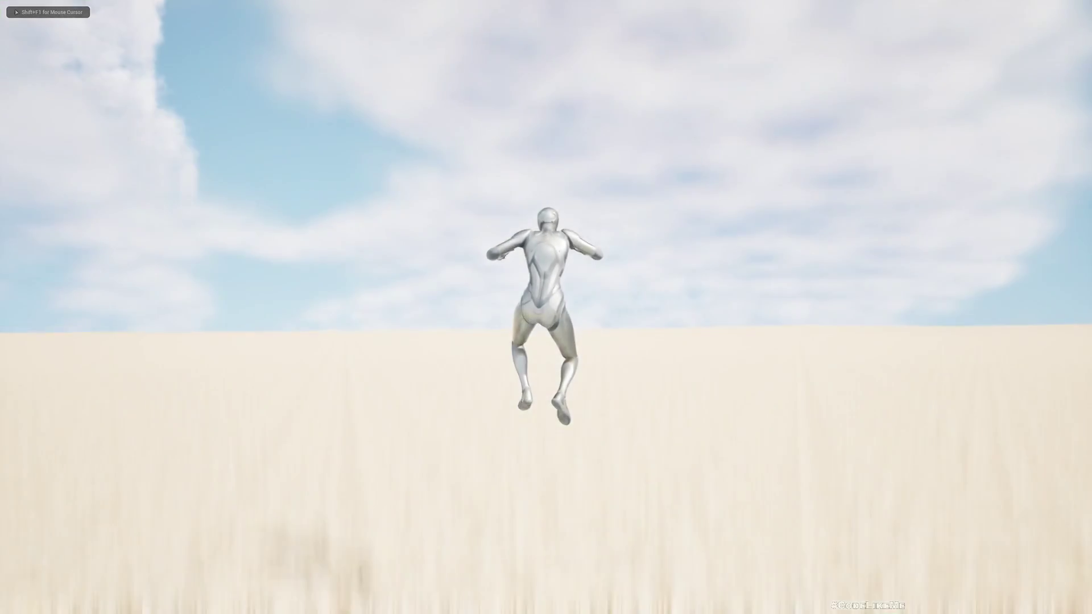
key("w")
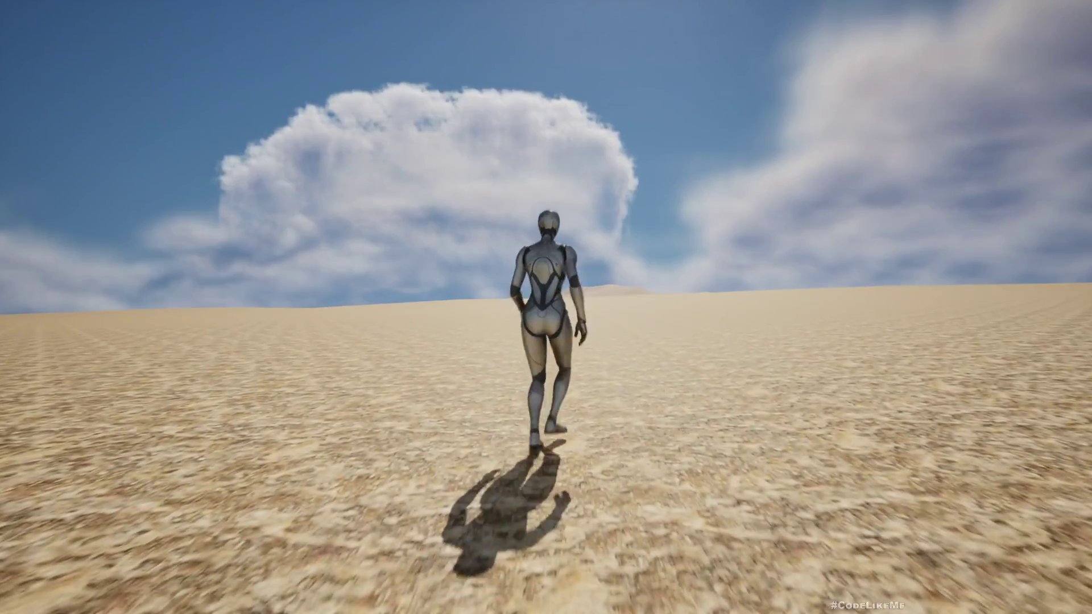
key("Escape")
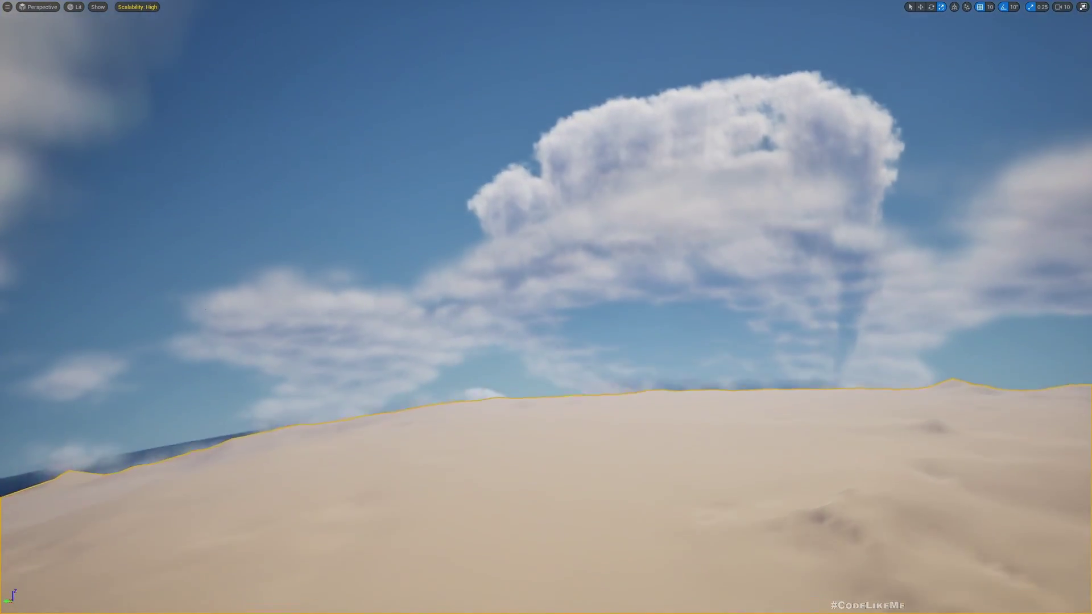
key("e")
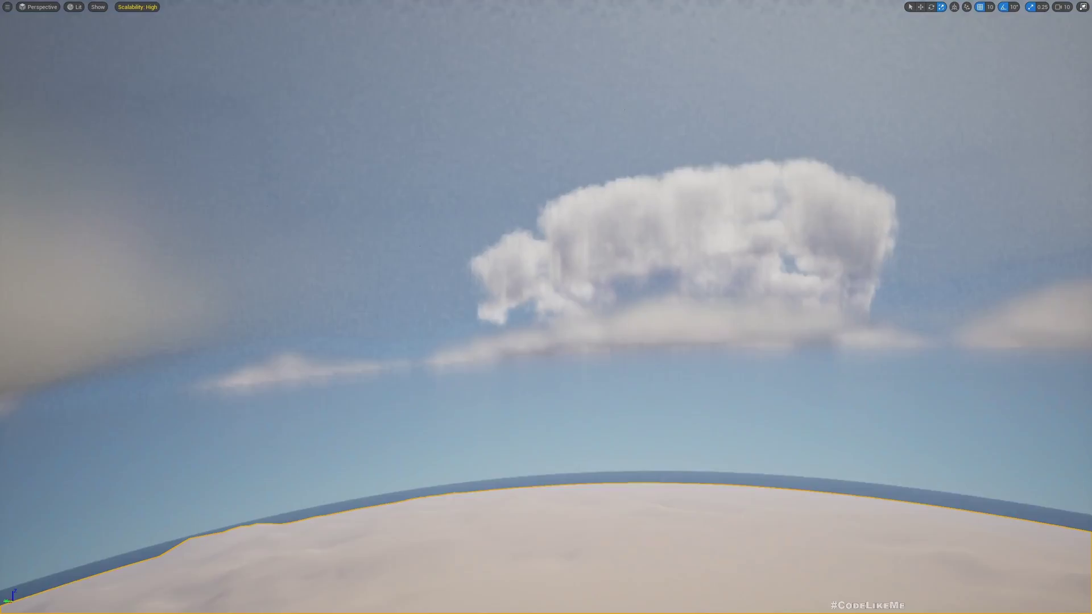
key("e")
right_click_drag(546, 307, 1064, 334)
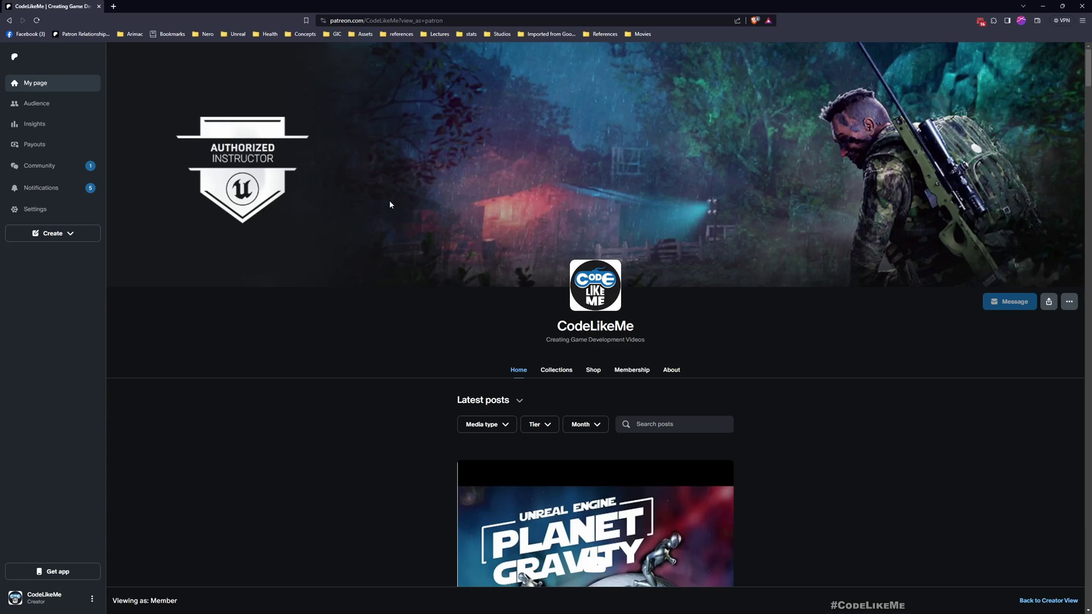
Switch to the web browser and look through the latest posts on the CodeLikeMe Patreon page
scroll(392, 205, "down", 10)
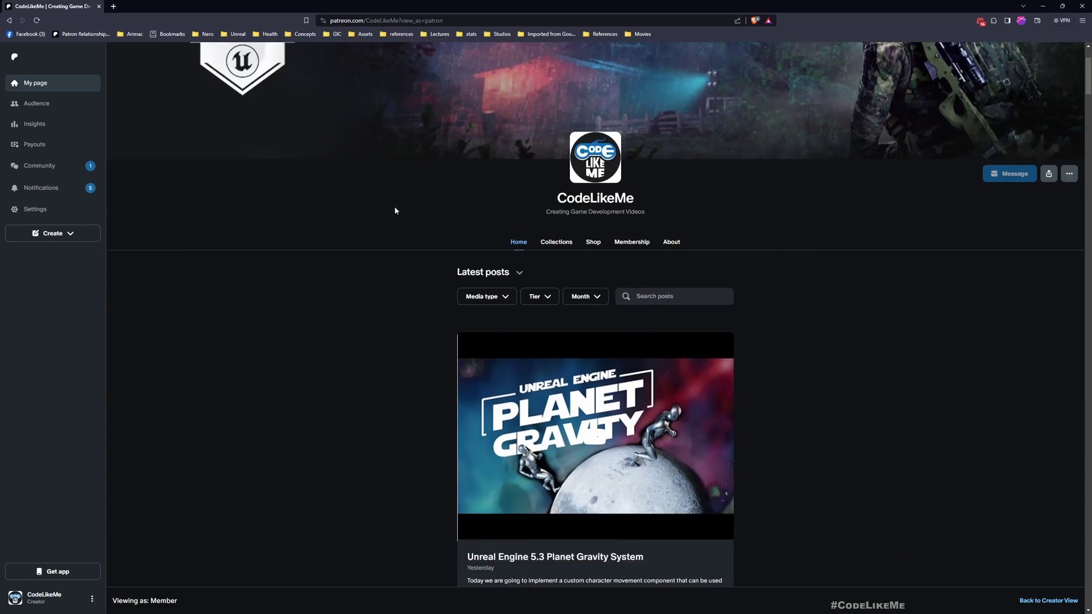
scroll(395, 210, "down", 10)
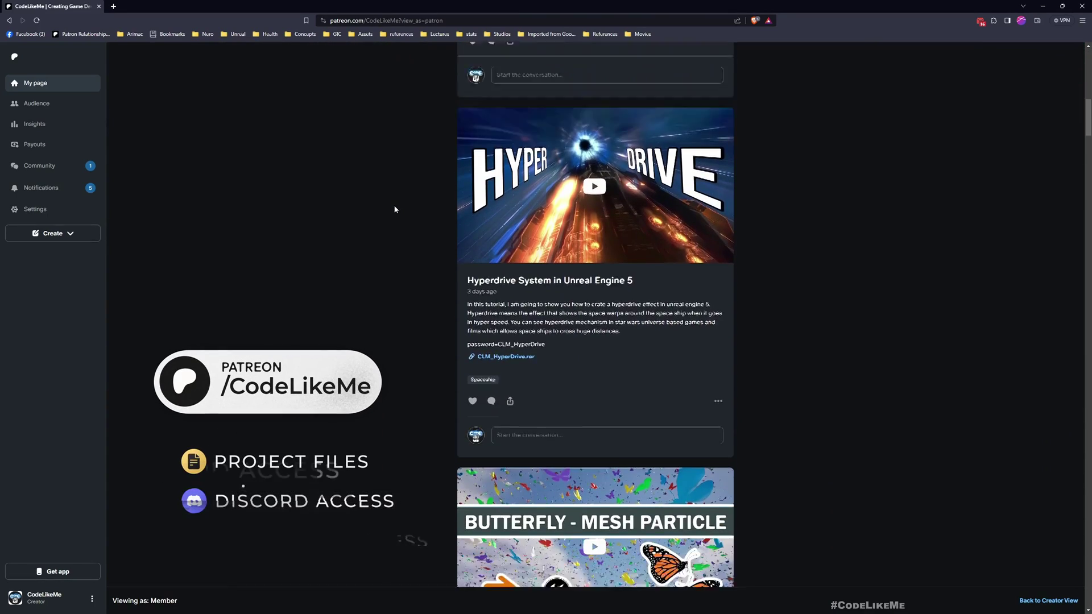
scroll(395, 210, "down", 15)
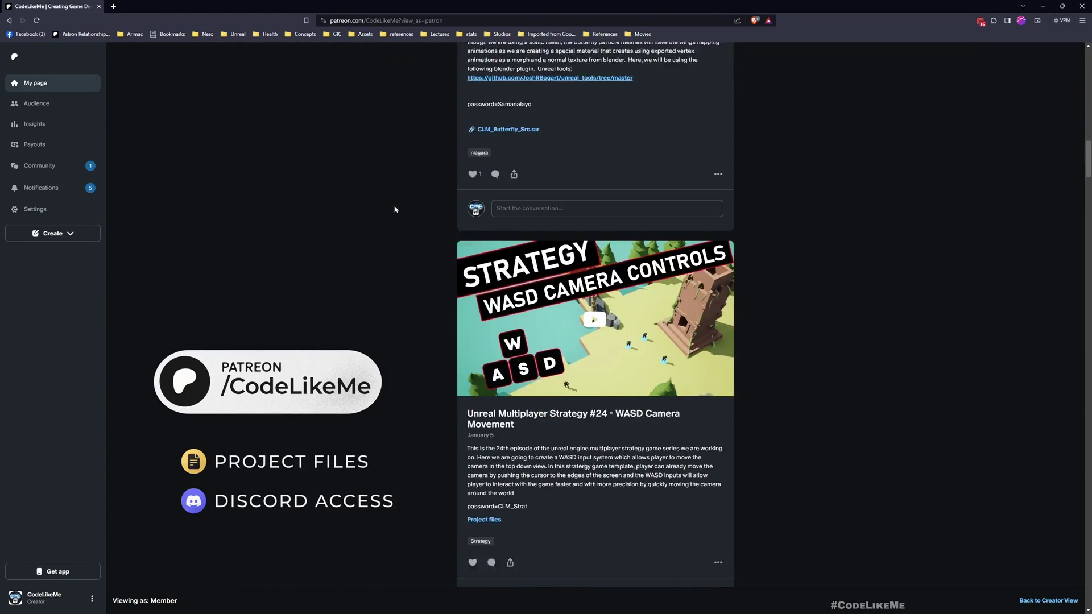
scroll(395, 211, "down", 15)
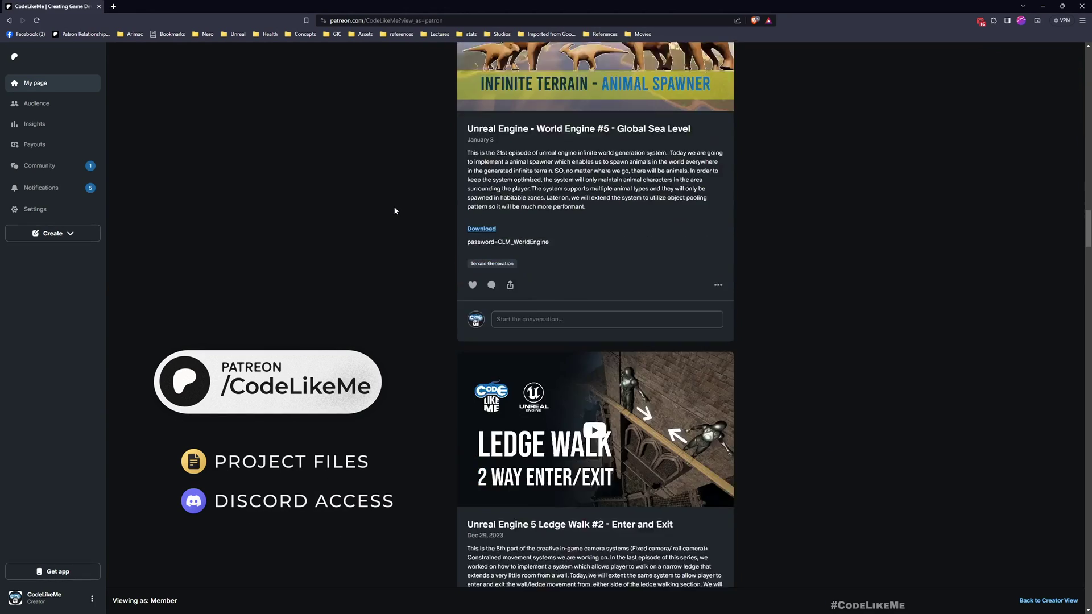
scroll(394, 211, "down", 12)
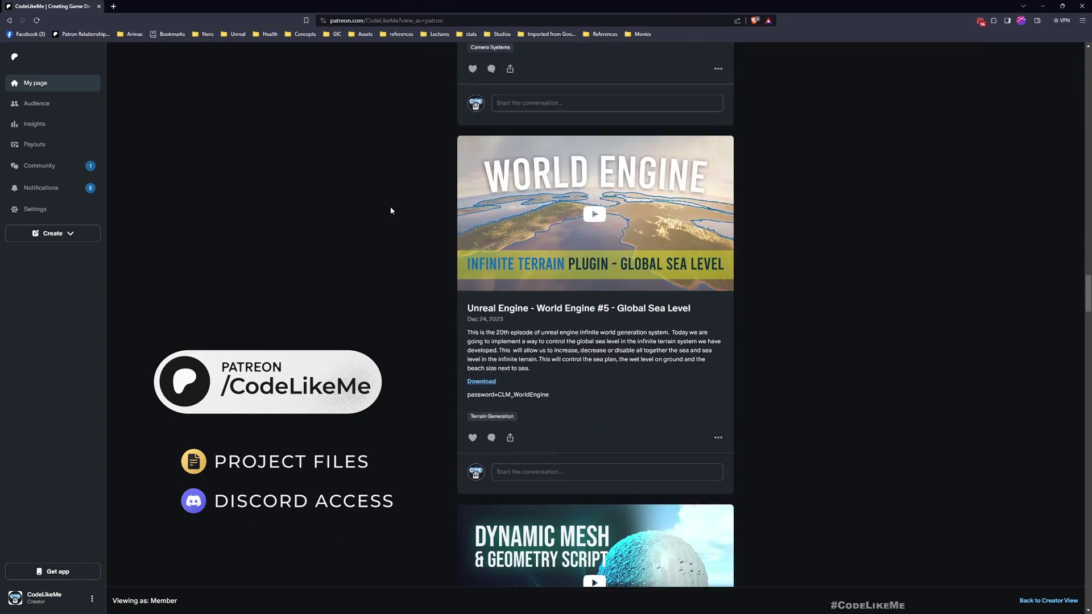
scroll(390, 208, "down", 8)
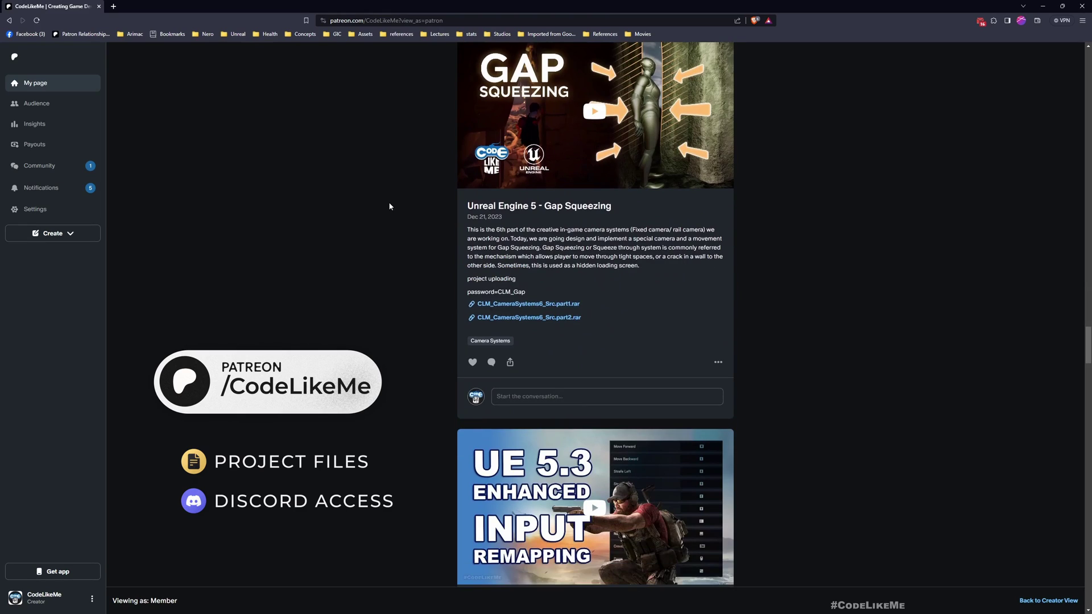
scroll(390, 207, "down", 4)
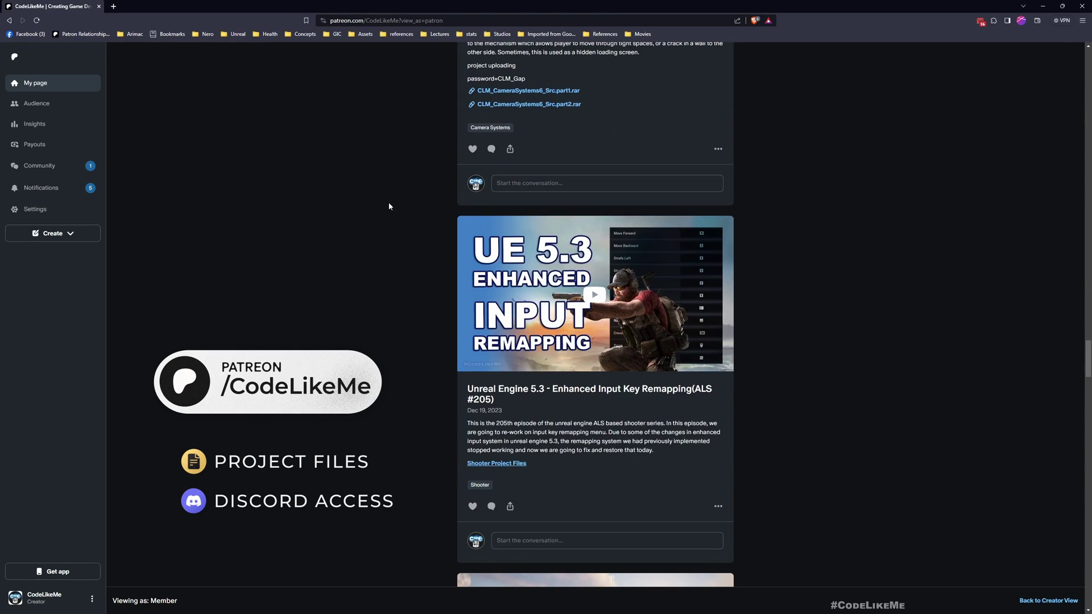
scroll(388, 207, "down", 12)
scroll(381, 225, "down", 3)
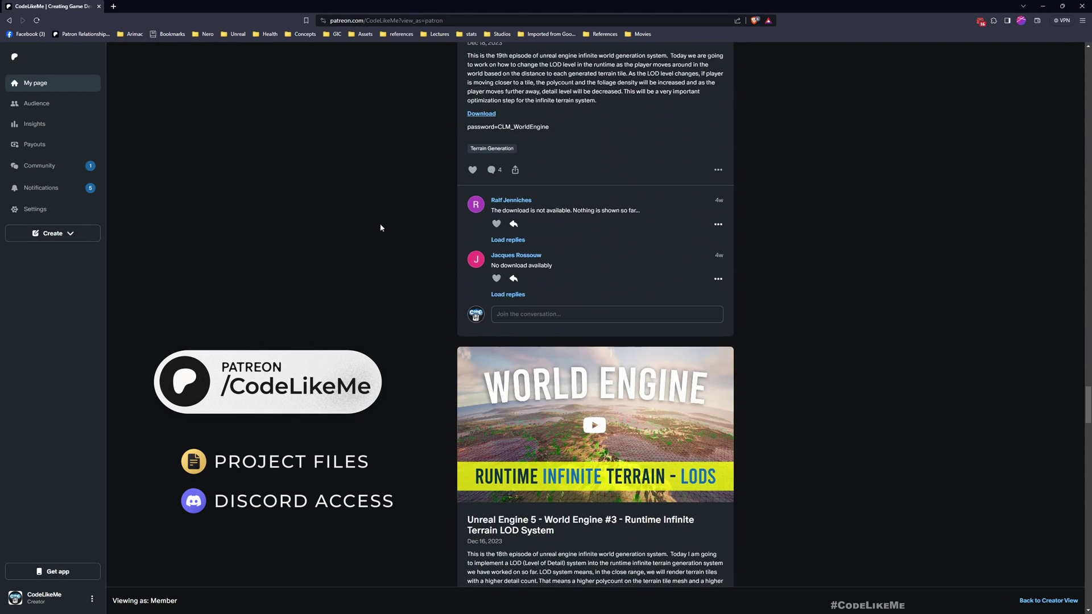
scroll(384, 227, "down", 4)
scroll(389, 229, "down", 9)
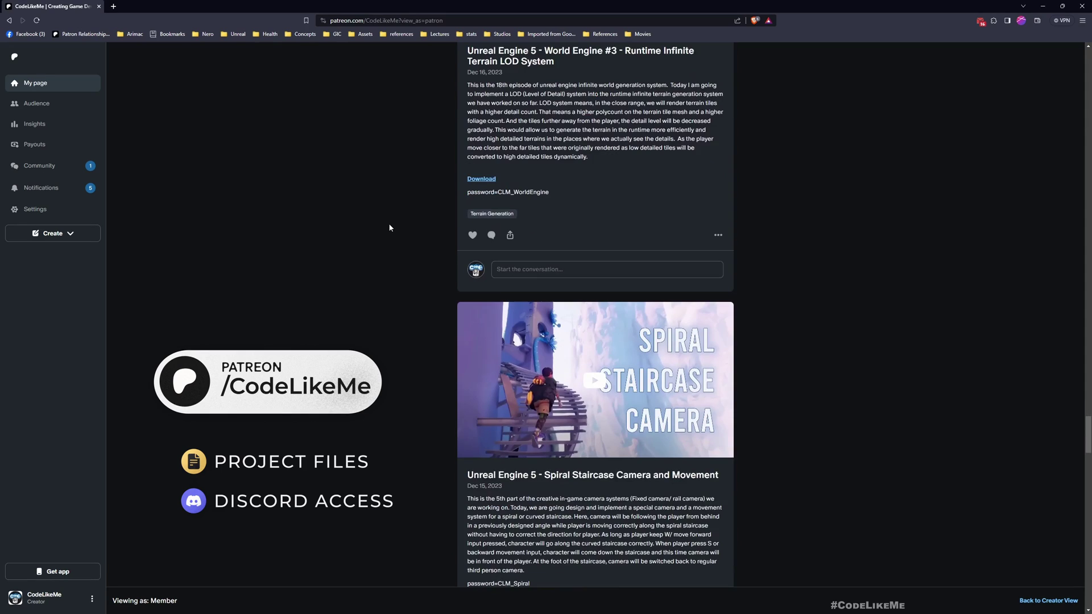
scroll(380, 227, "down", 10)
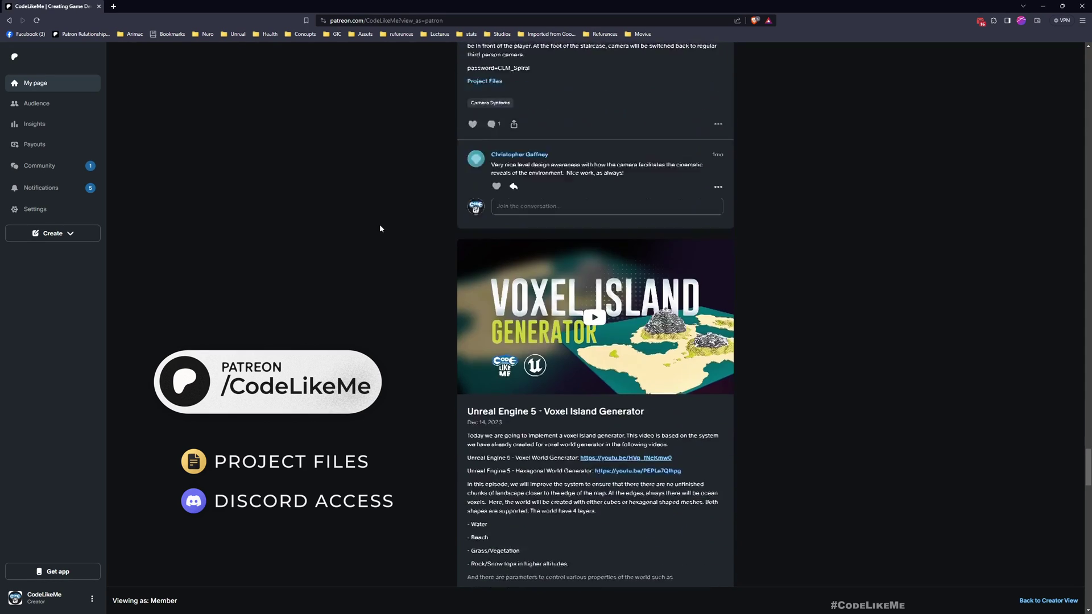
scroll(380, 228, "down", 4)
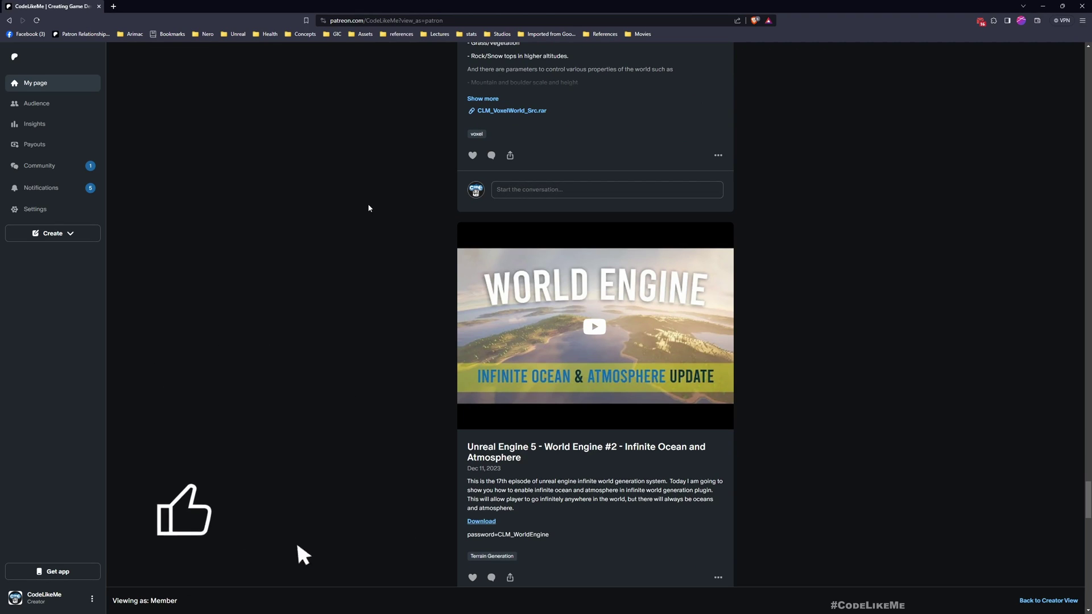
scroll(373, 227, "down", 8)
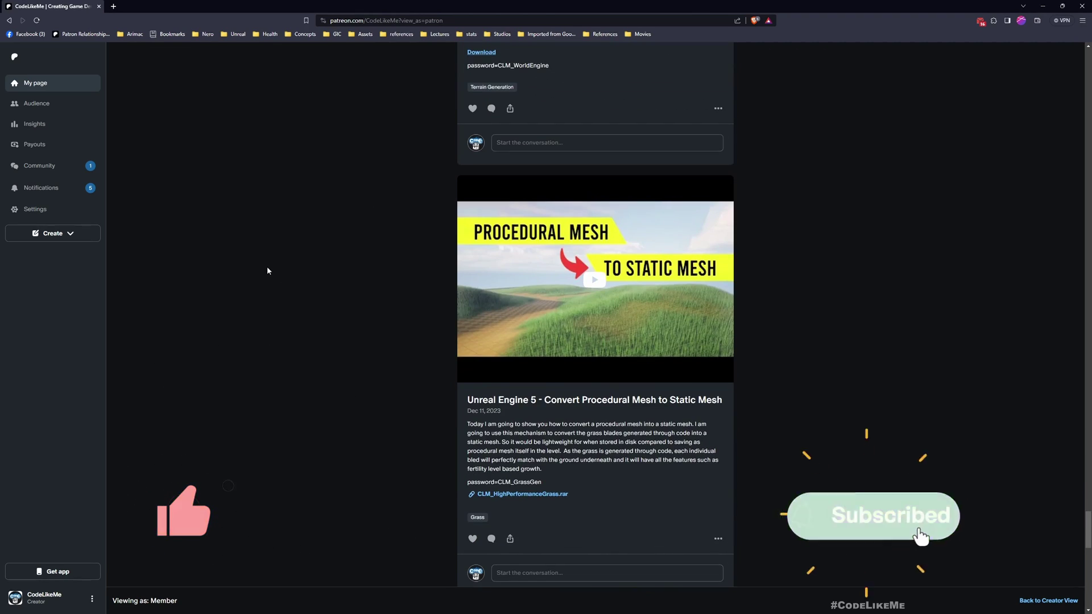
scroll(264, 270, "down", 8)
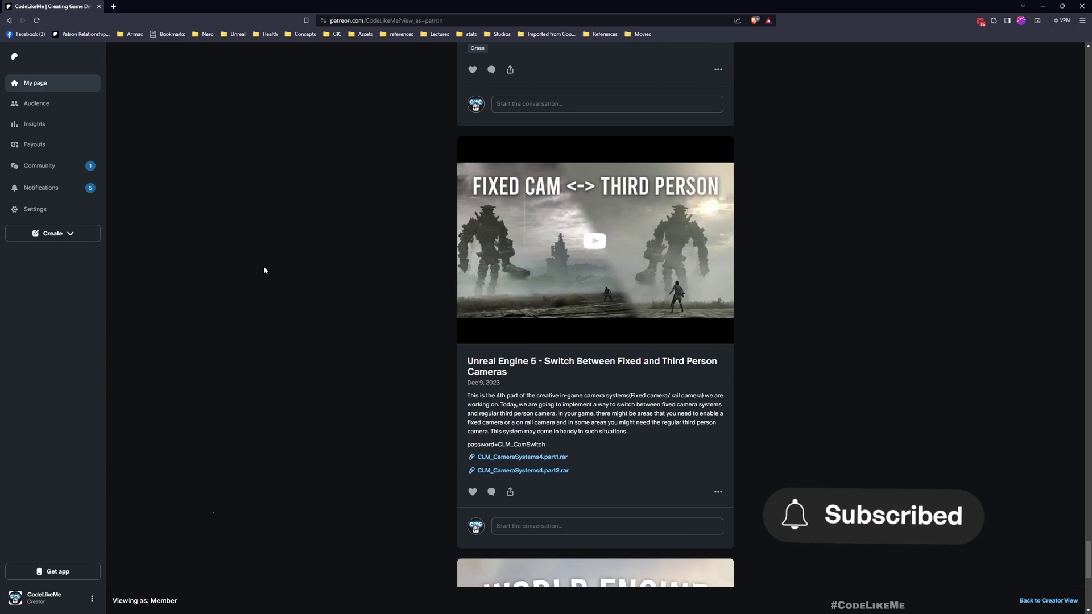